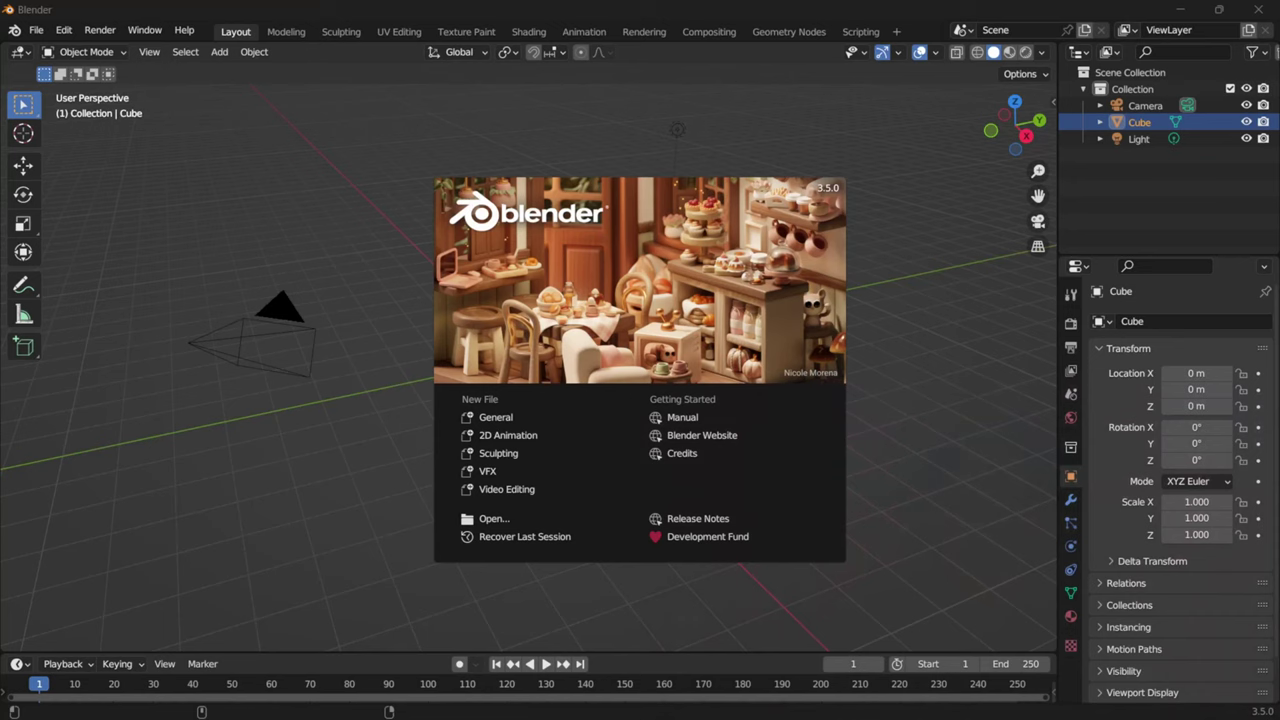
Step: Start a new General scene and export it as untitled.fbx into the Yup folder on the Desktop
{"action": "left_click", "coordinate": [496, 418]}
{"action": "scroll", "coordinate": [604, 379], "scroll_direction": "up", "scroll_amount": 3}
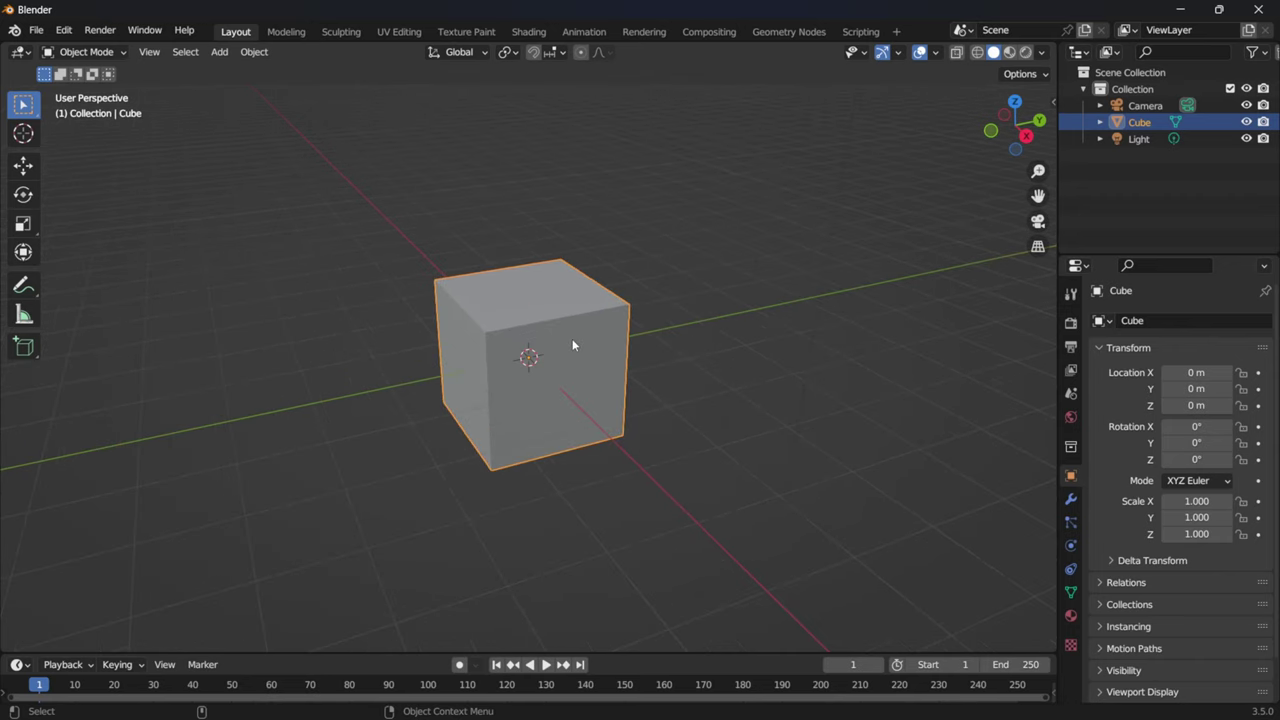
{"action": "left_click", "coordinate": [40, 36]}
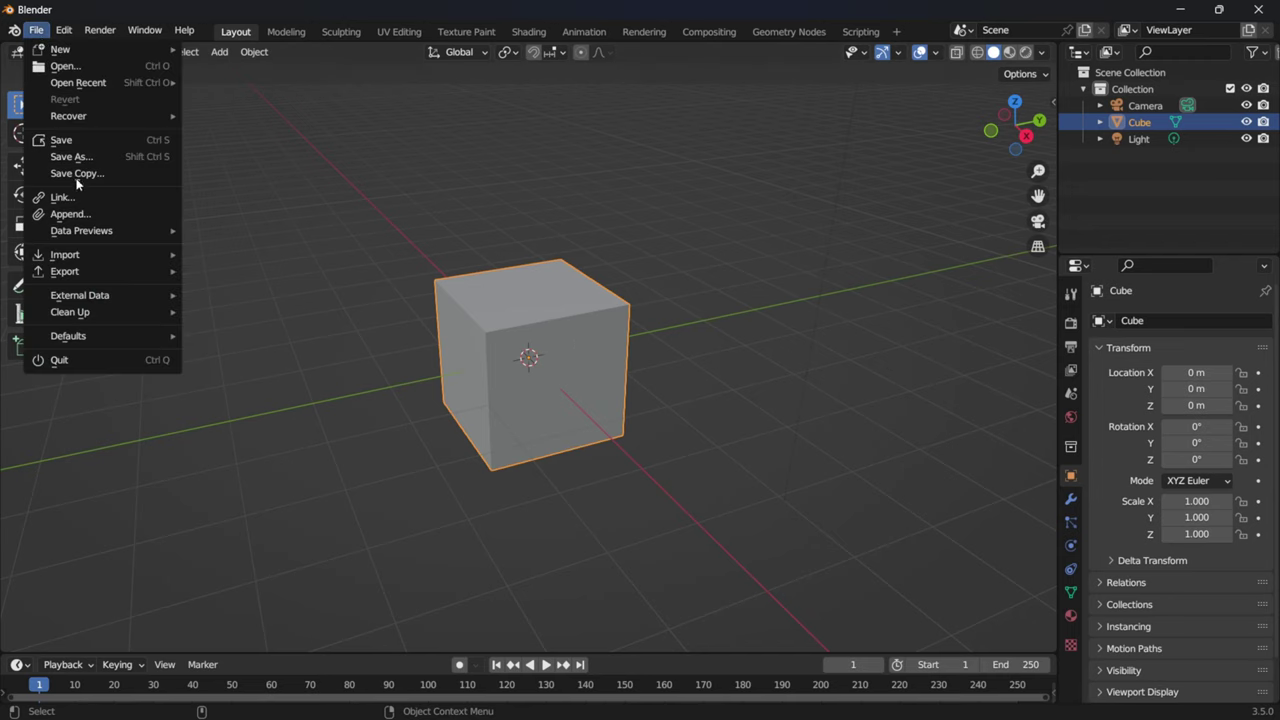
{"action": "mouse_move", "coordinate": [87, 261]}
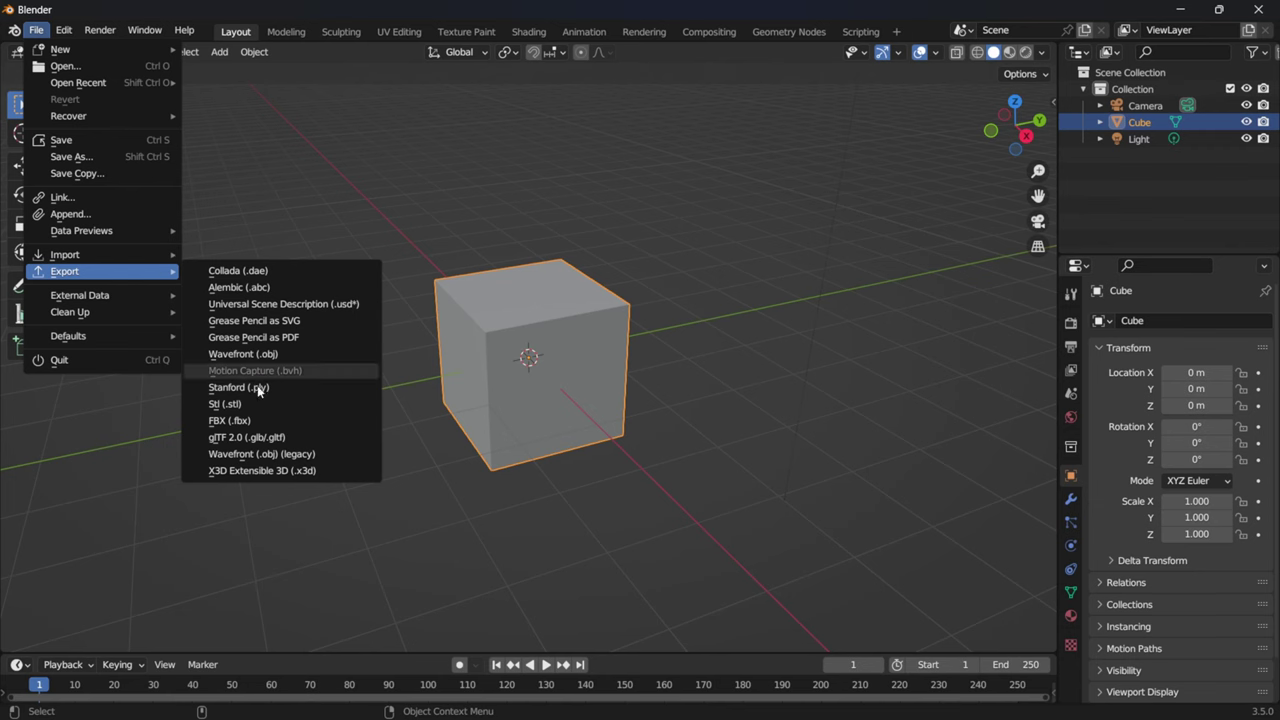
{"action": "left_click", "coordinate": [238, 422]}
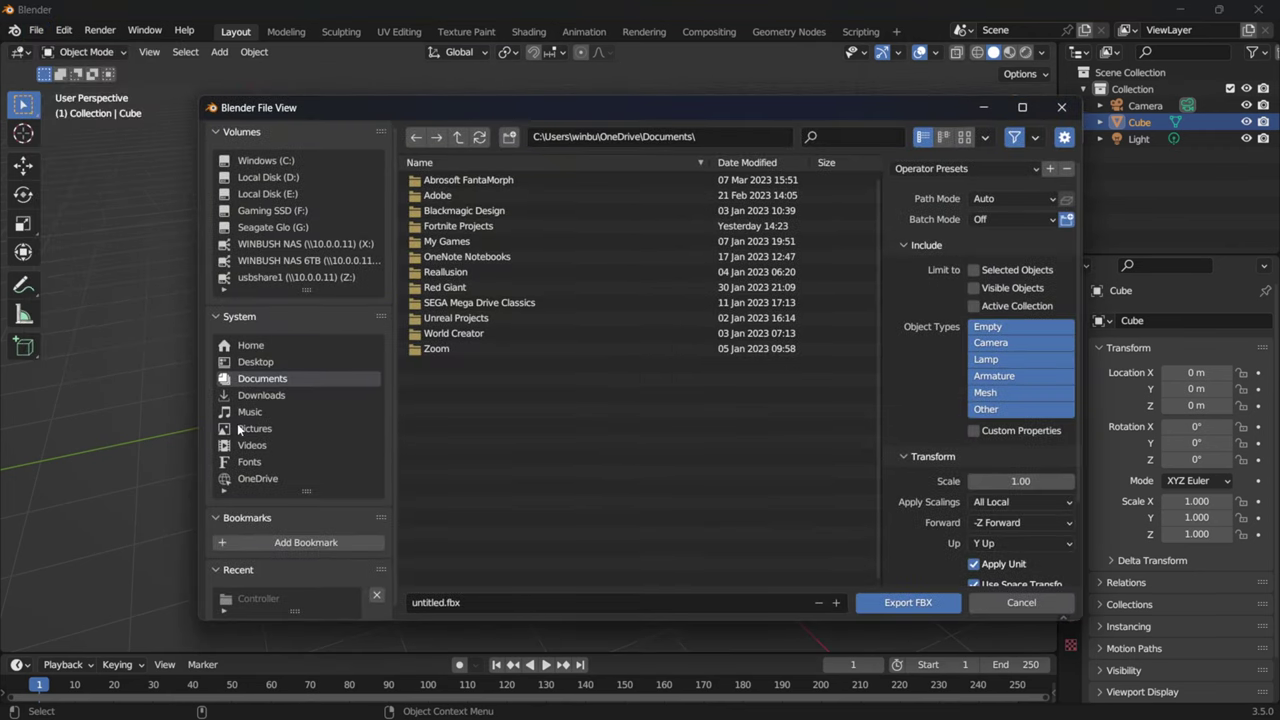
{"action": "left_click", "coordinate": [275, 364]}
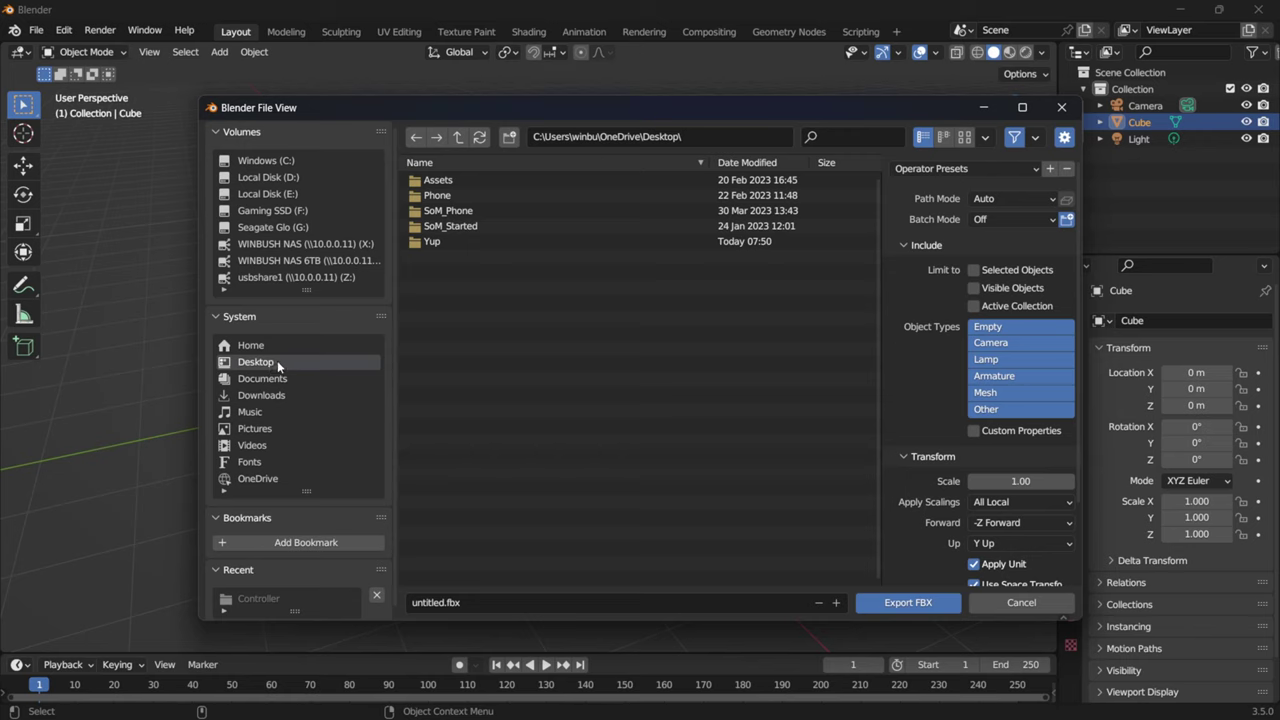
{"action": "double_click", "coordinate": [440, 242]}
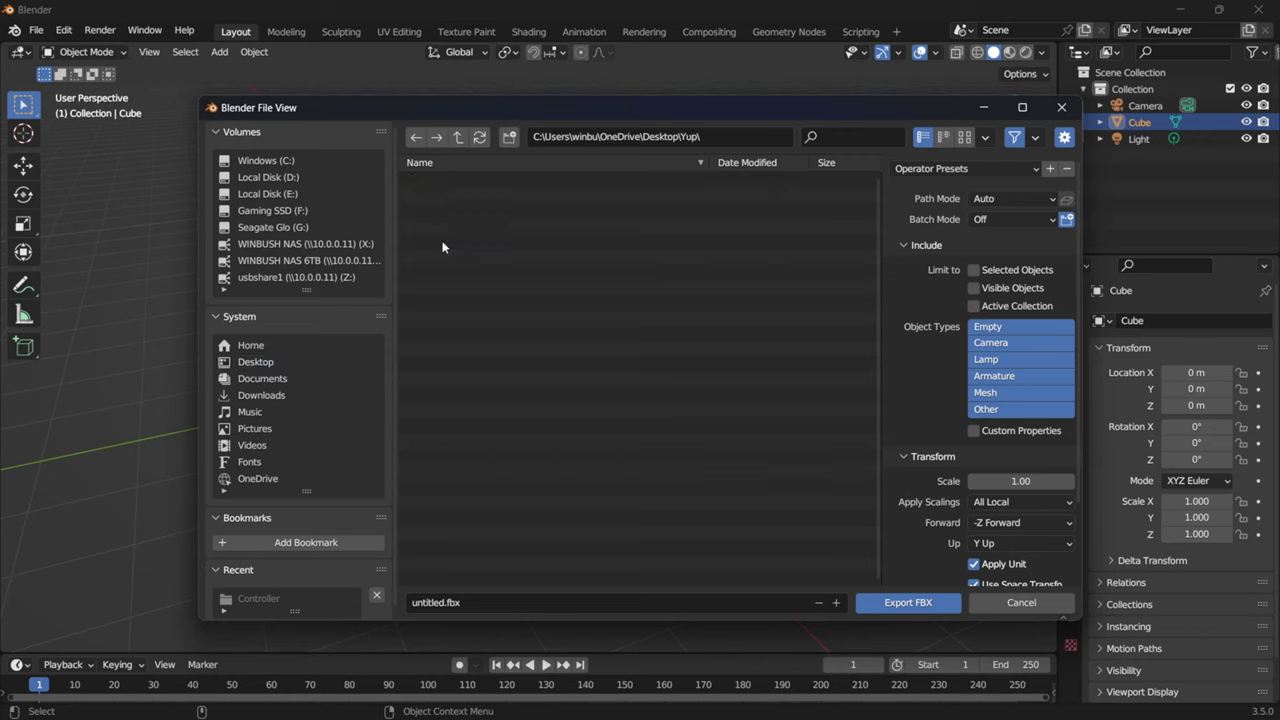
{"action": "left_click", "coordinate": [897, 608]}
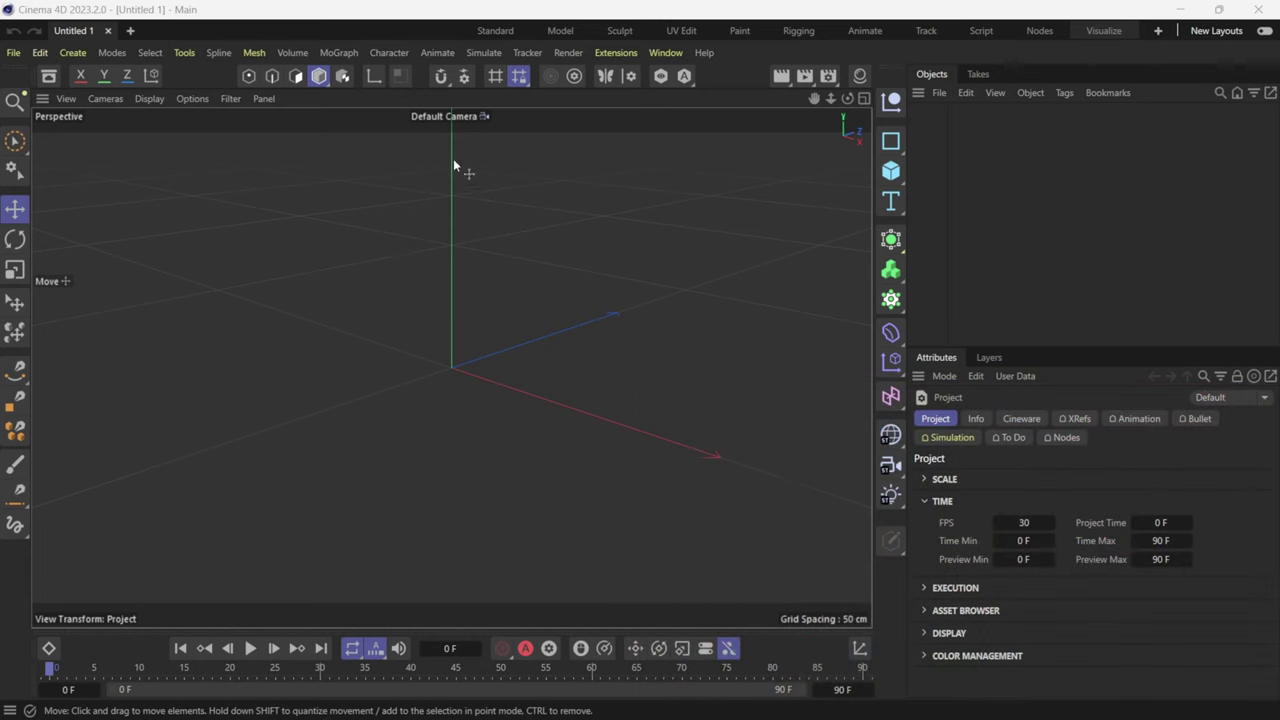
Step: In Cinema 4D, switch to the Standard layout and import untitled.fbx from the Yup folder with the default FBX import settings
{"action": "left_click", "coordinate": [495, 31]}
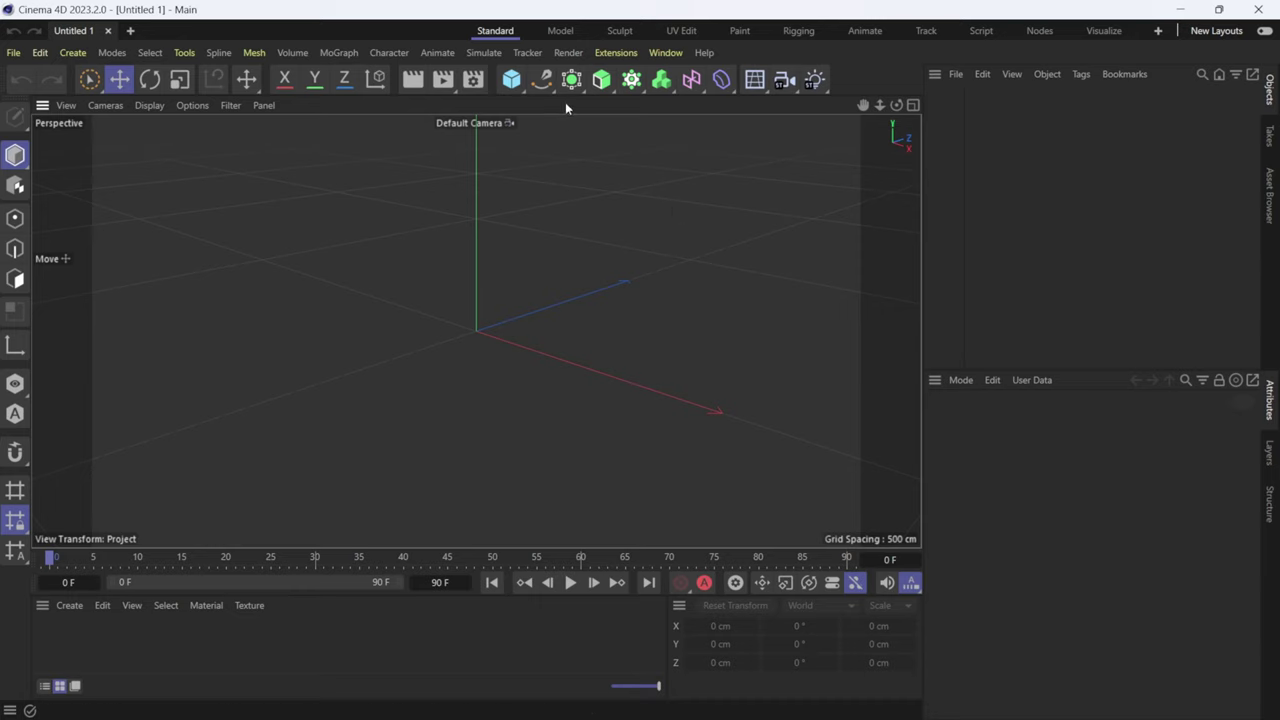
{"action": "key", "text": "alt+Tab"}
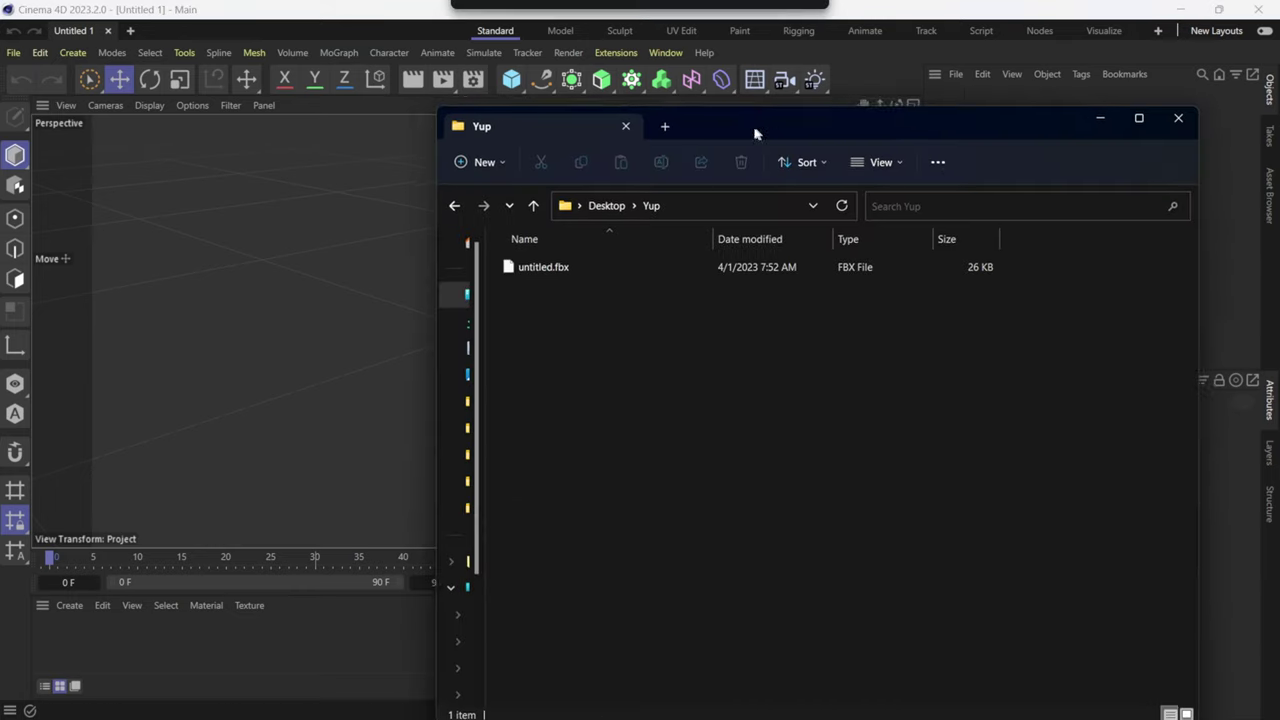
{"action": "left_click_drag", "start_coordinate": [754, 129], "coordinate": [706, 86]}
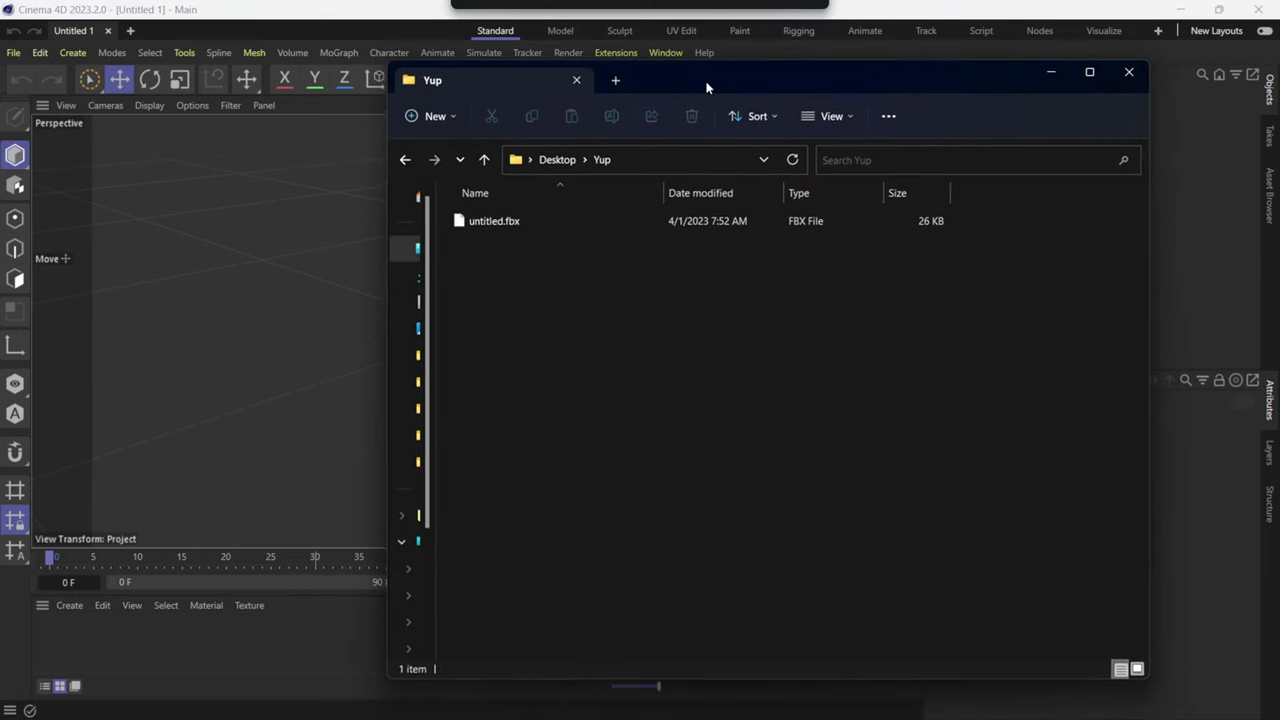
{"action": "left_click", "coordinate": [507, 221]}
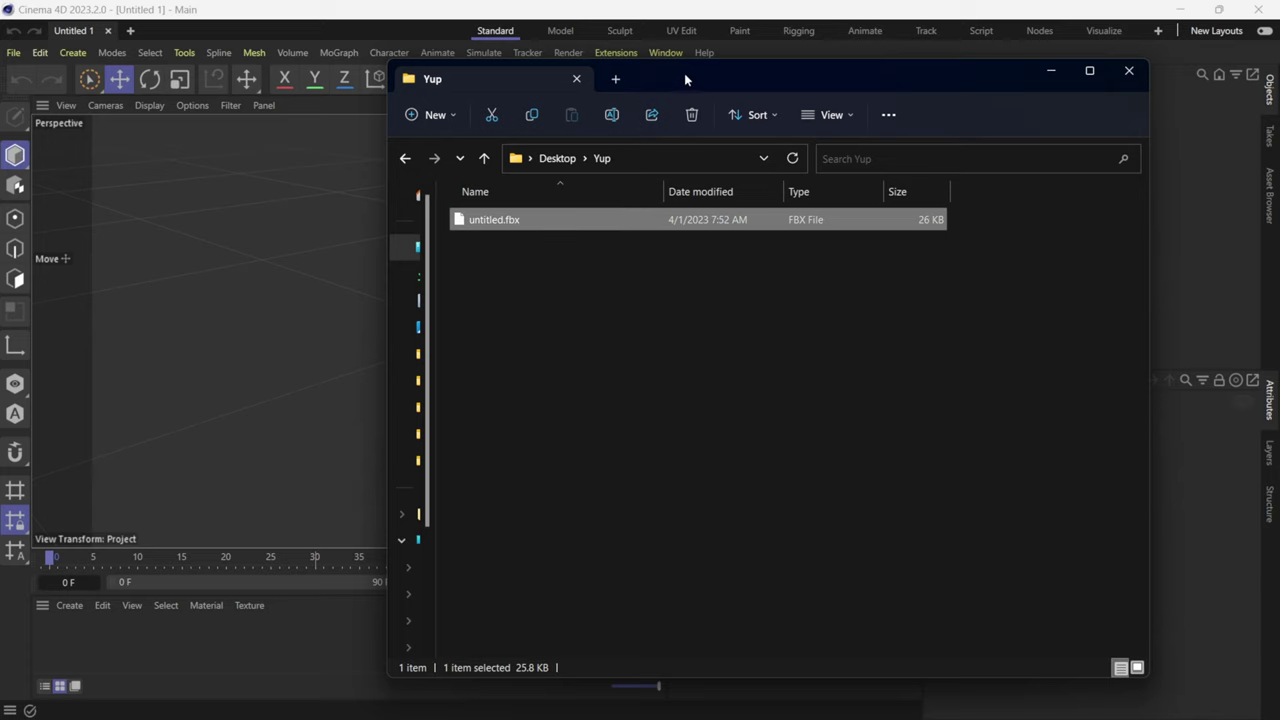
{"action": "left_click_drag", "start_coordinate": [683, 77], "coordinate": [500, 94]}
{"action": "left_click_drag", "start_coordinate": [312, 240], "coordinate": [1055, 217]}
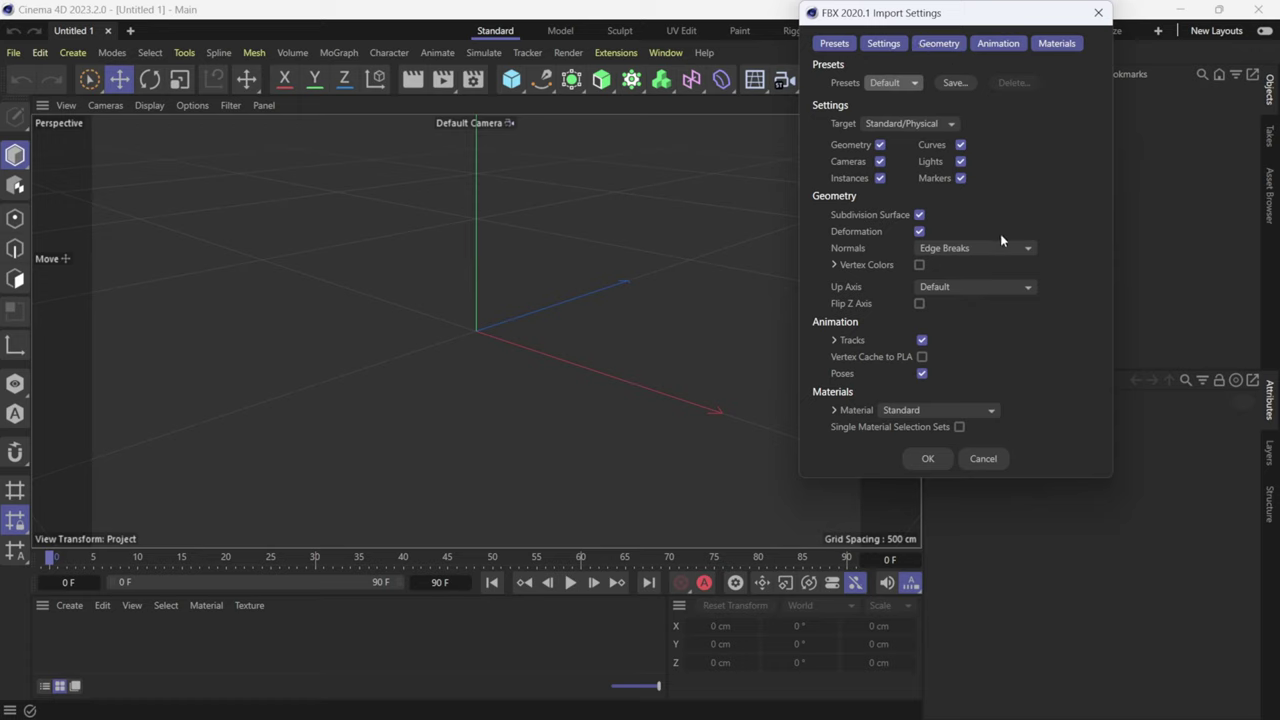
{"action": "left_click", "coordinate": [939, 457]}
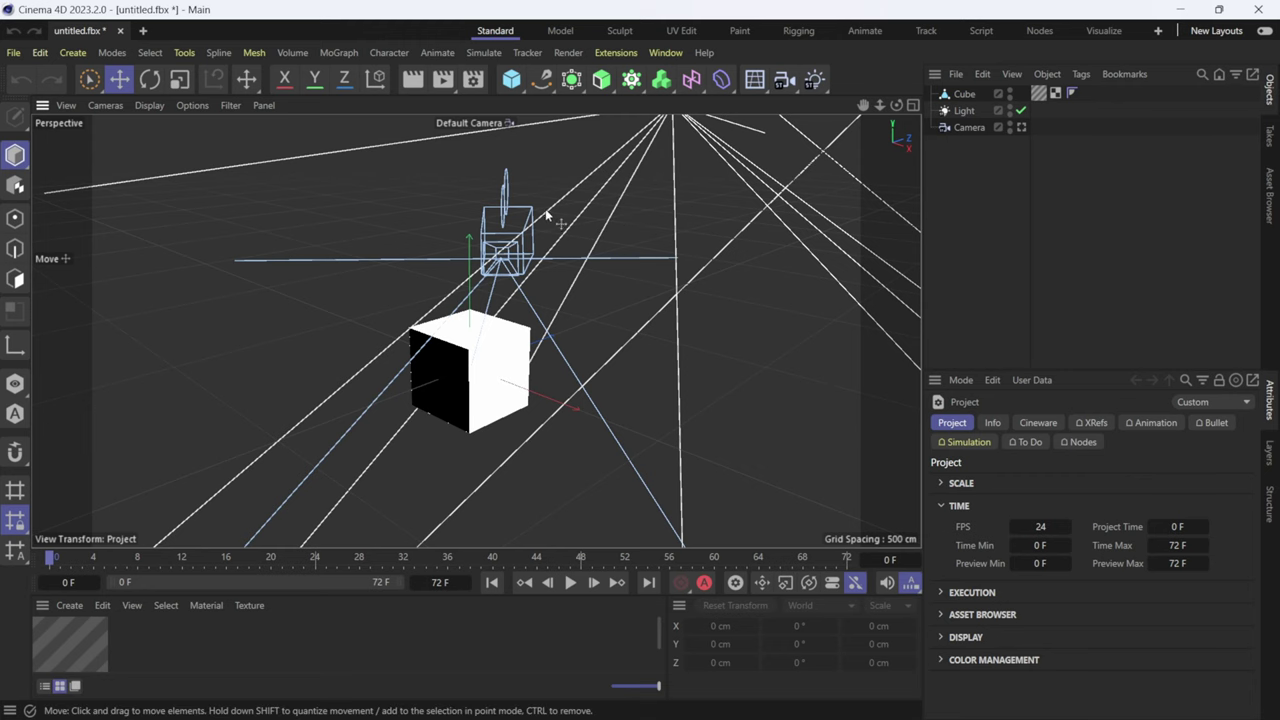
Step: Delete the imported Light and Camera, keeping only the Cube in the scene
{"action": "scroll", "coordinate": [570, 255], "scroll_direction": "up", "scroll_amount": 3}
{"action": "scroll", "coordinate": [655, 252], "scroll_direction": "down", "scroll_amount": 3}
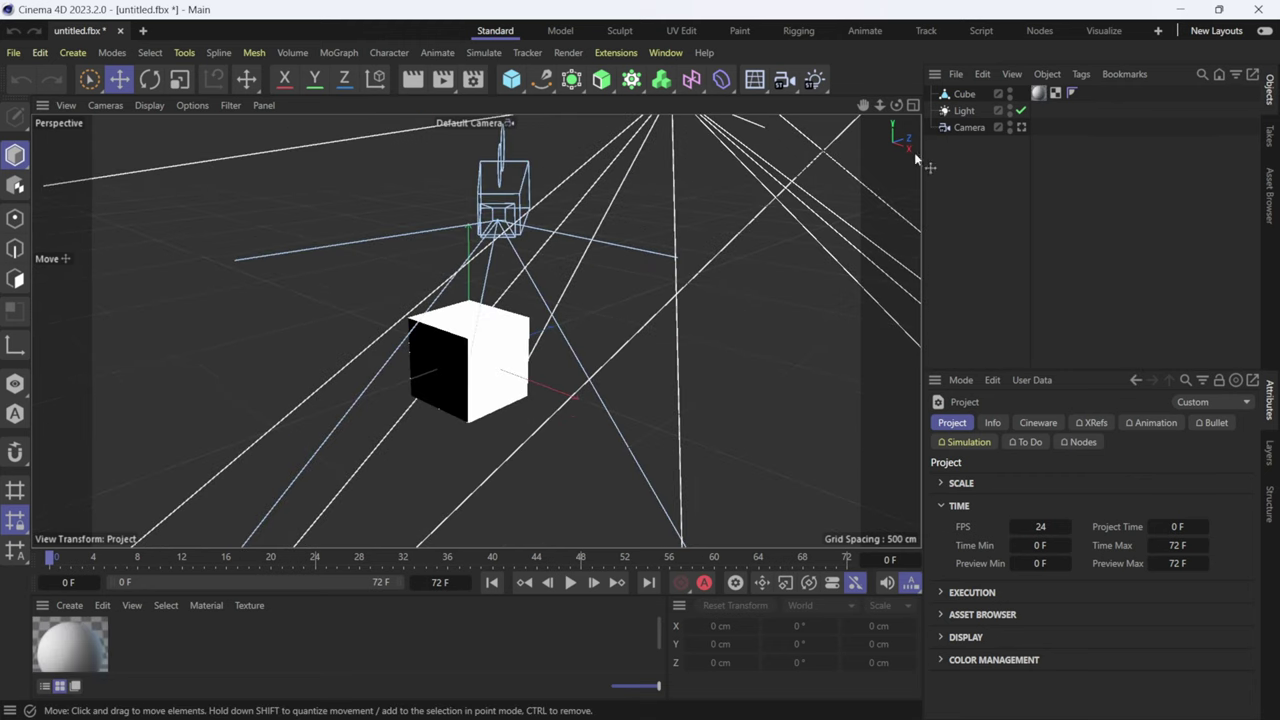
{"action": "left_click", "coordinate": [962, 110]}
{"action": "key", "text": "Delete"}
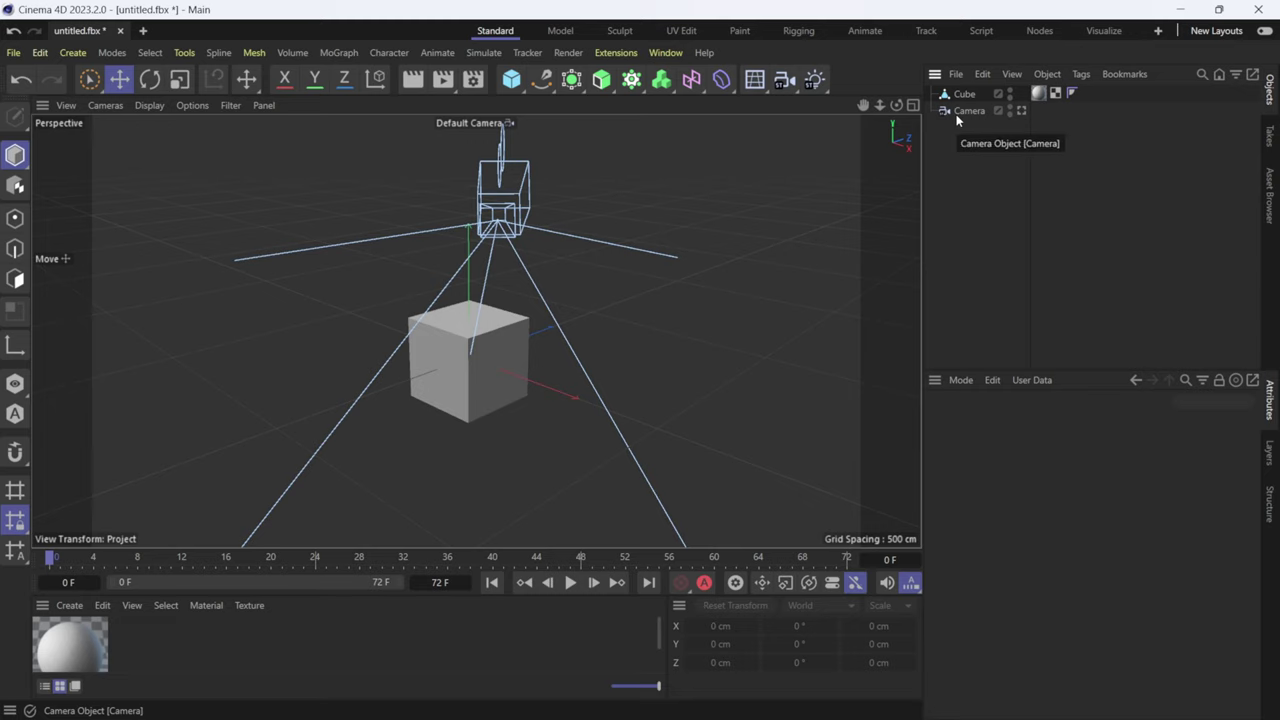
{"action": "left_click", "coordinate": [972, 110]}
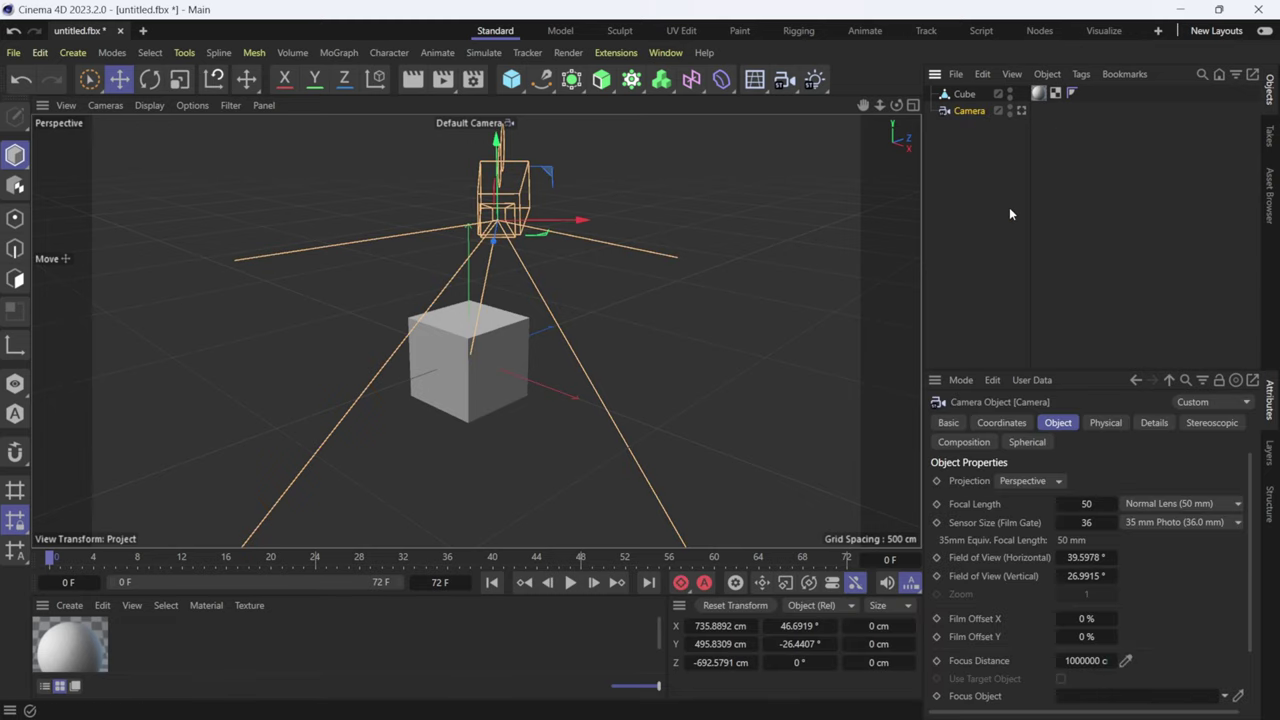
{"action": "key", "text": "Delete"}
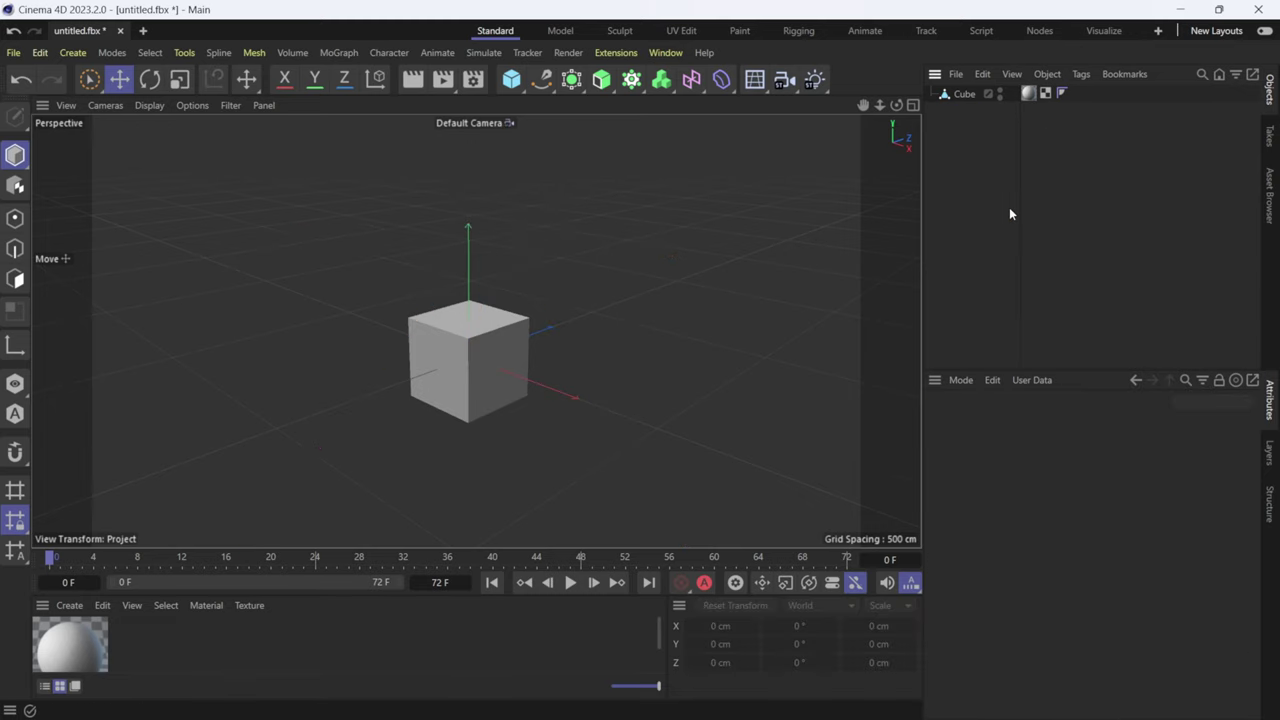
Step: Add a new camera and set its X, Y and Z position to 0 cm
{"action": "left_click", "coordinate": [786, 80]}
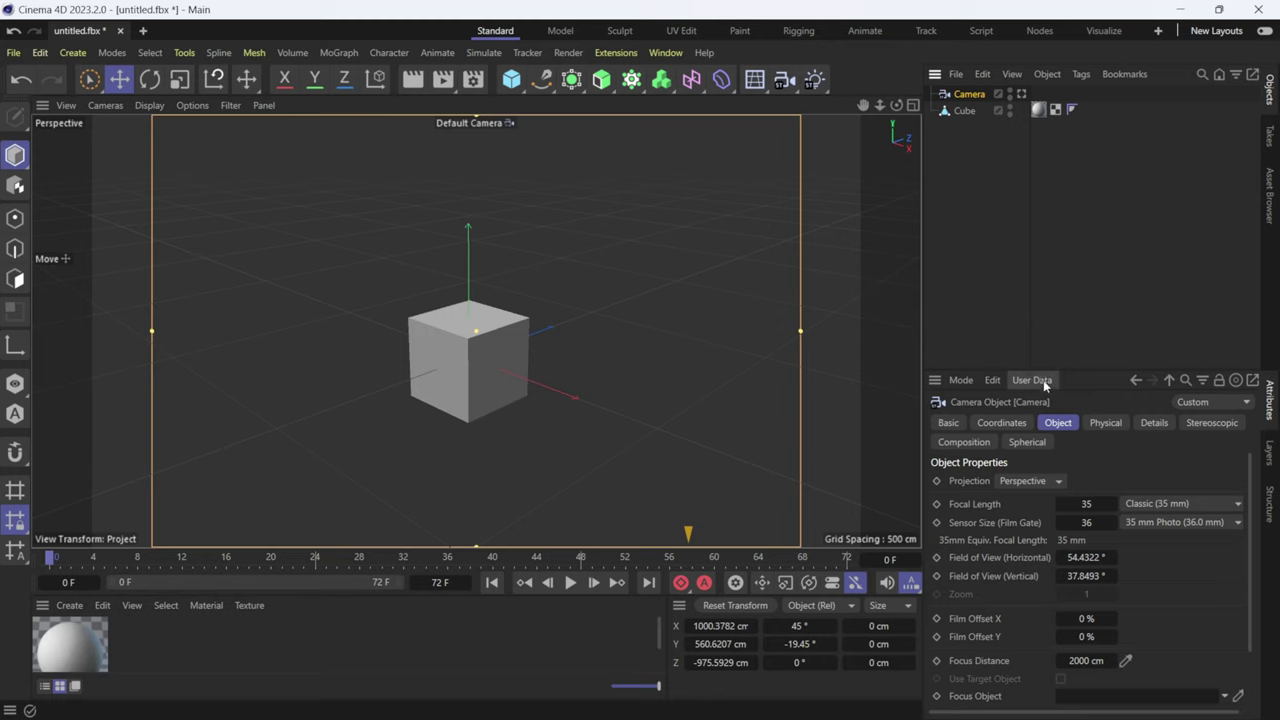
{"action": "left_click_drag", "start_coordinate": [1079, 372], "coordinate": [1078, 281]}
{"action": "left_click", "coordinate": [1001, 332]}
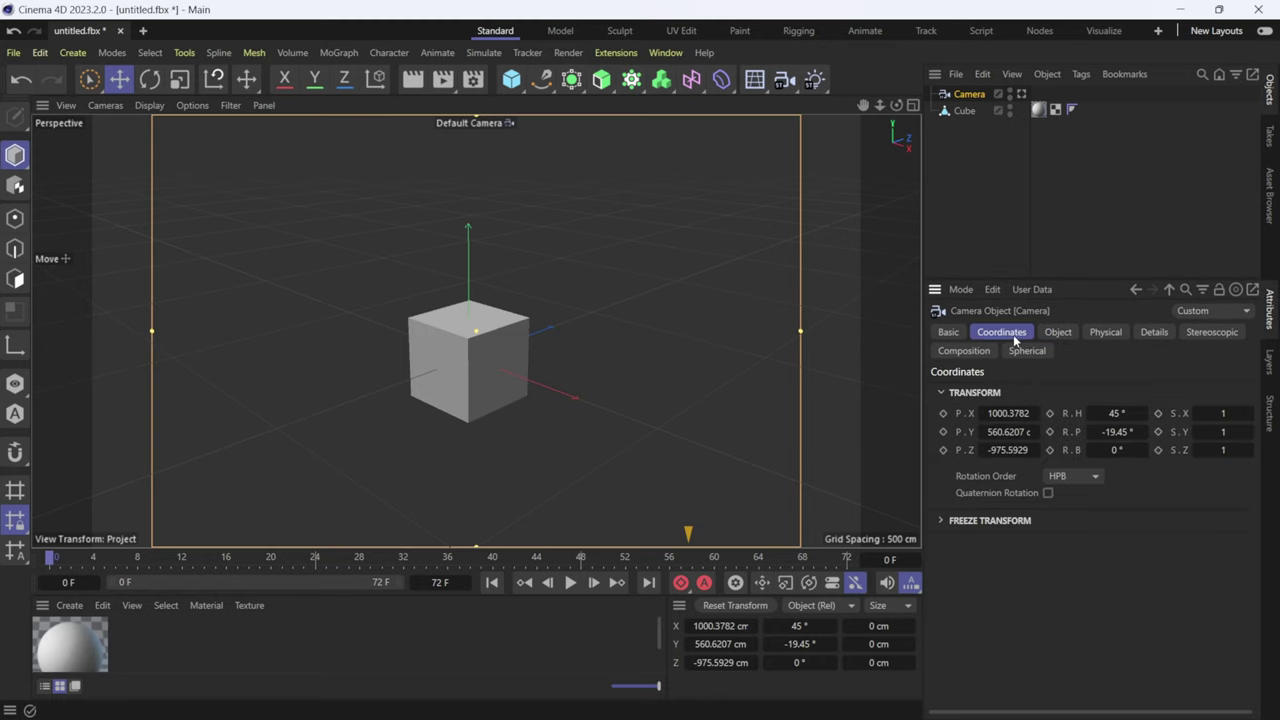
{"action": "left_click", "coordinate": [1004, 413]}
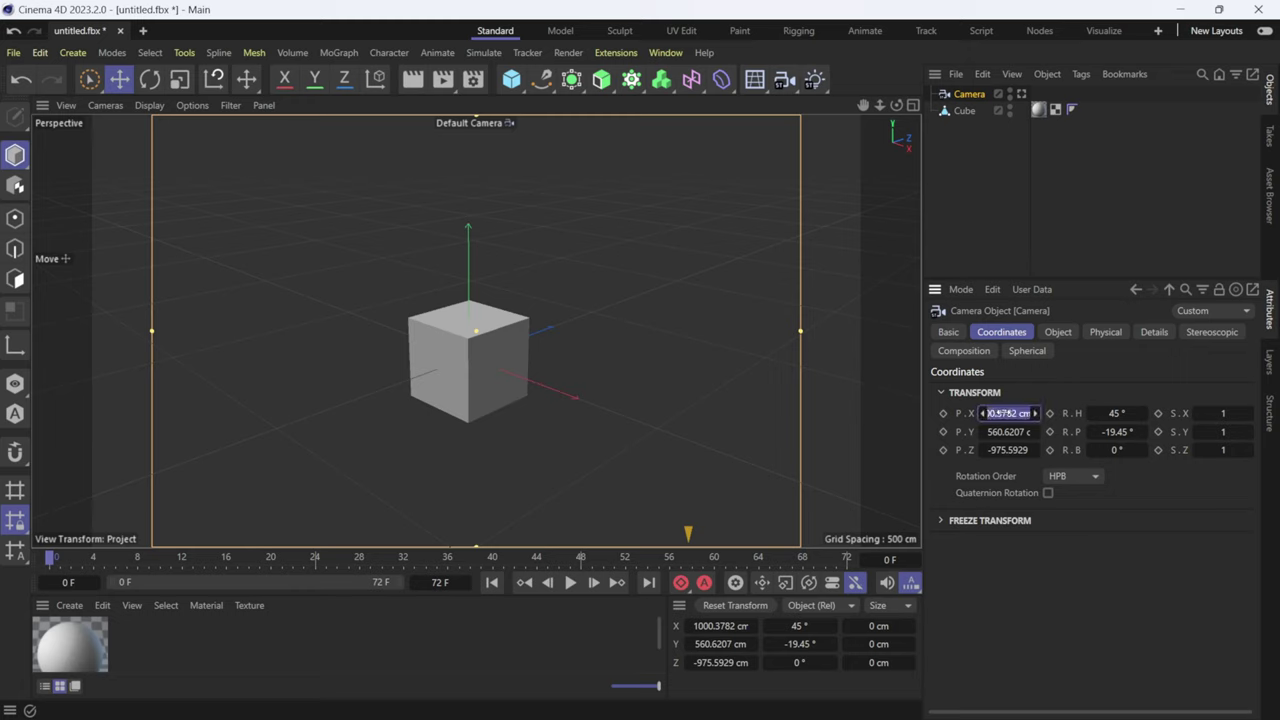
{"action": "key", "text": "BackSpace"}
{"action": "type", "text": "0"}
{"action": "key", "text": "Tab"}
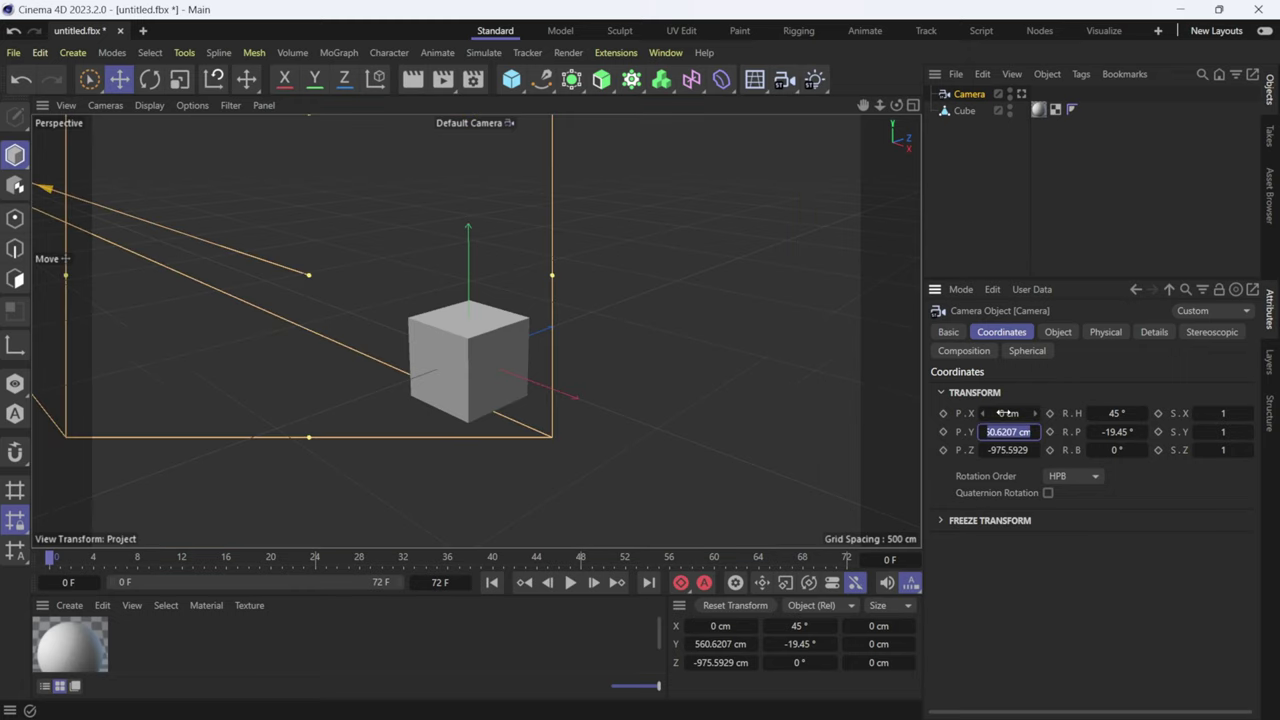
{"action": "type", "text": "0"}
{"action": "key", "text": "Tab"}
{"action": "type", "text": "0"}
{"action": "key", "text": "Tab"}
Step: Set the camera's heading and pitch rotation to 0°
{"action": "type", "text": "0"}
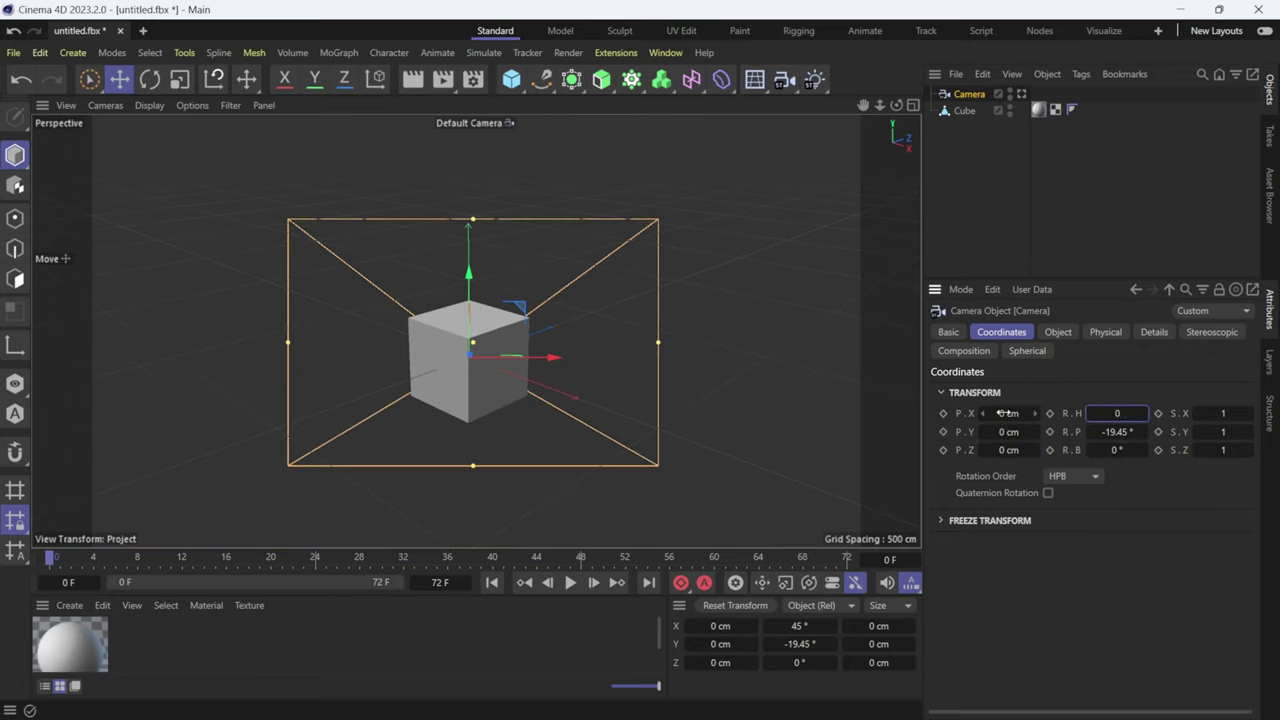
{"action": "key", "text": "Tab"}
{"action": "type", "text": "0"}
{"action": "key", "text": "Return"}
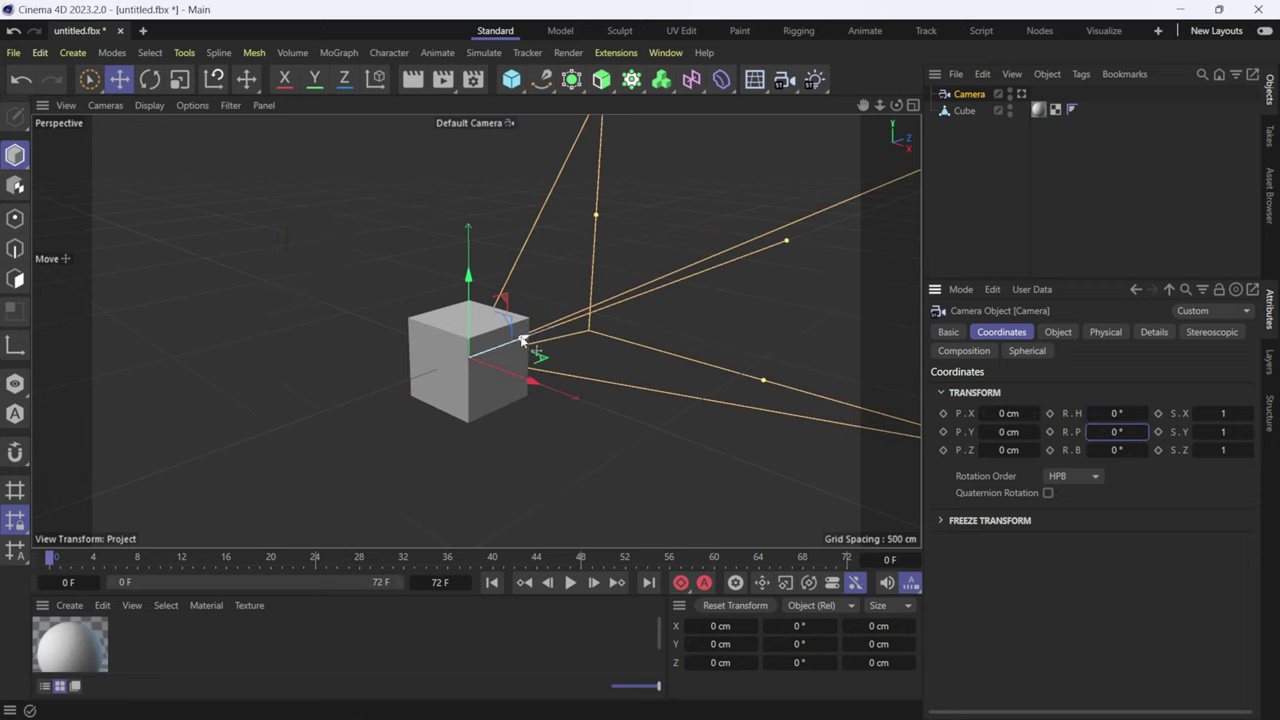
Step: Move the camera back along Z to about -358 cm and check the view through it
{"action": "left_click_drag", "start_coordinate": [521, 341], "coordinate": [421, 382]}
{"action": "left_click", "coordinate": [1021, 93]}
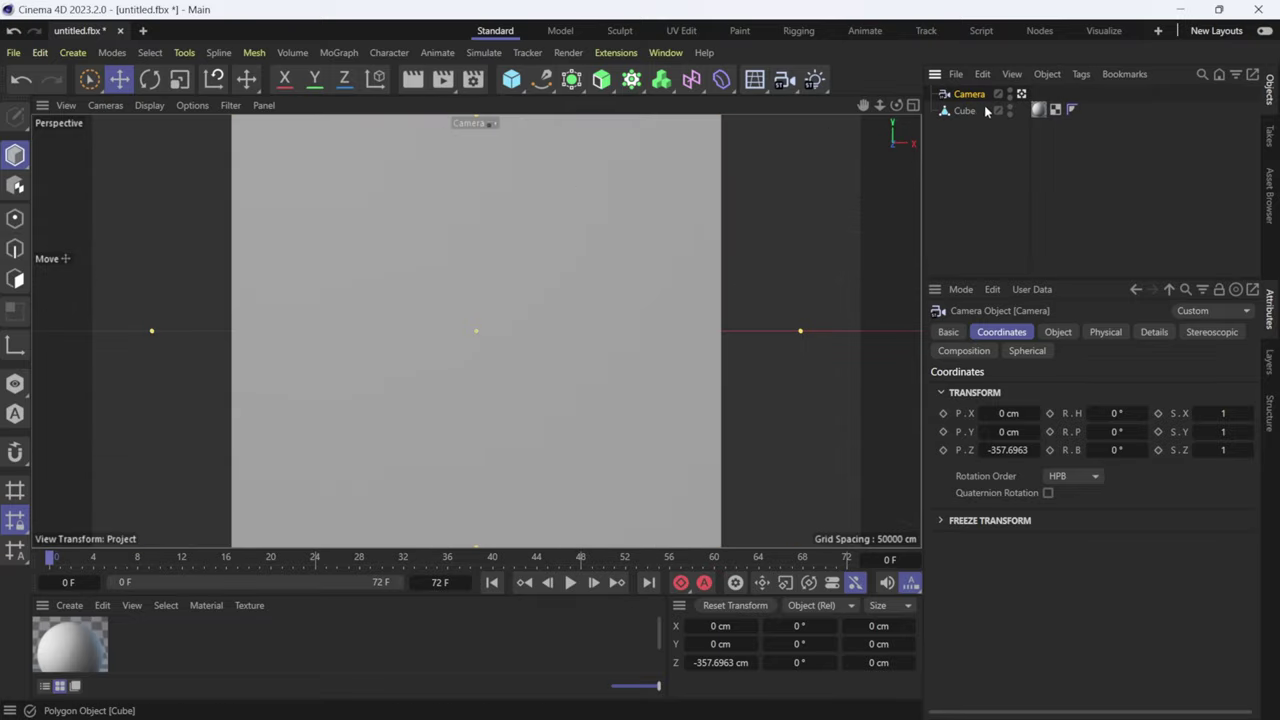
{"action": "left_click", "coordinate": [1019, 94]}
{"action": "left_click", "coordinate": [1020, 94]}
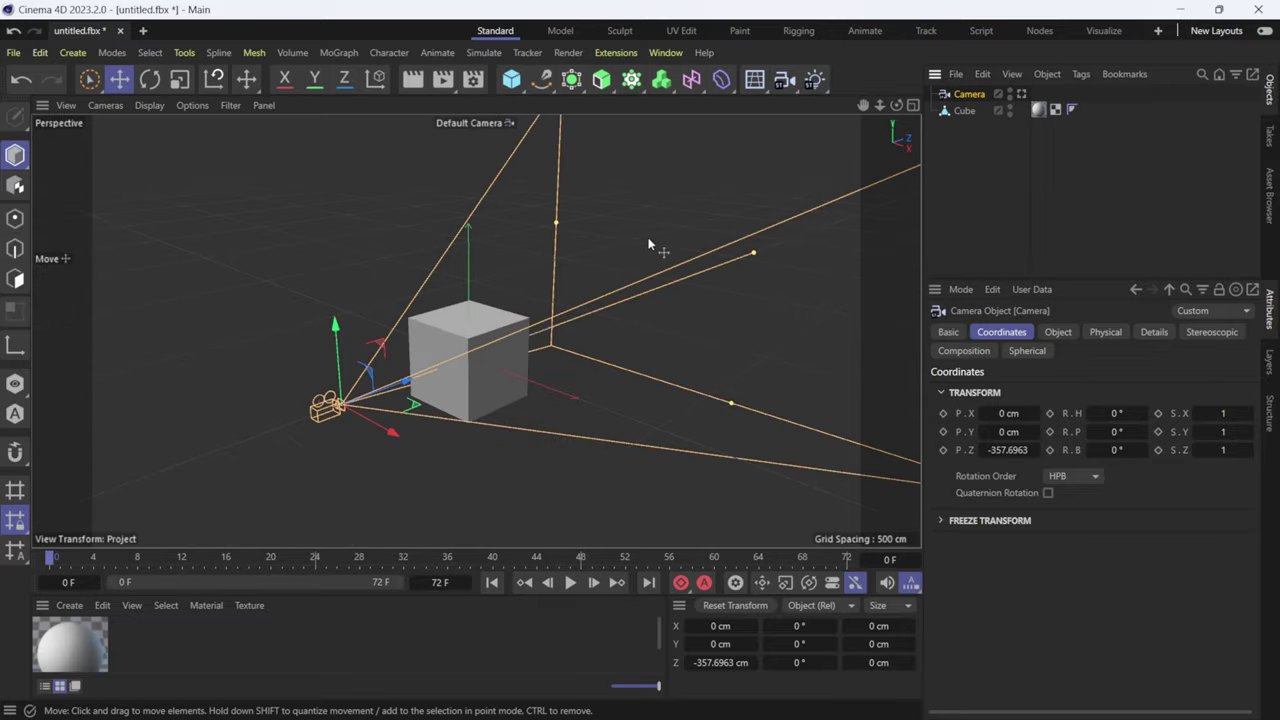
Step: Add a MoGraph Cloner and make the Cube its child
{"action": "left_click", "coordinate": [327, 54]}
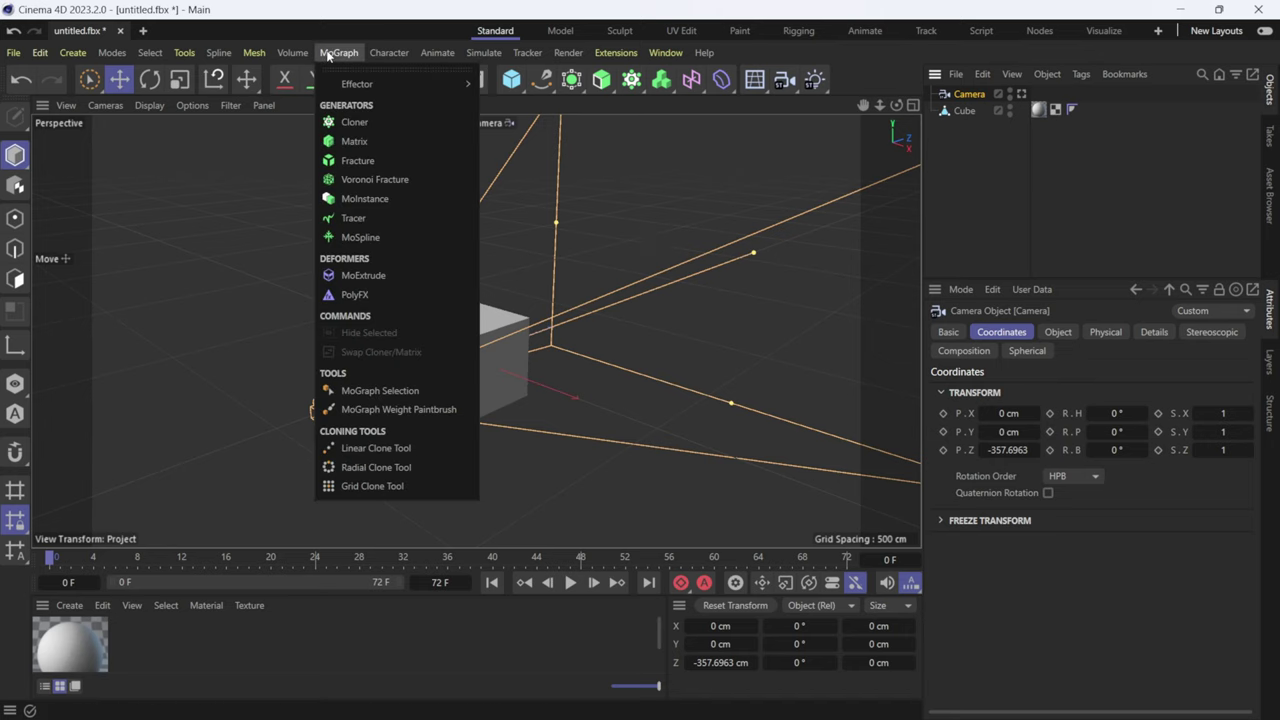
{"action": "left_click", "coordinate": [358, 122]}
{"action": "left_click", "coordinate": [964, 128]}
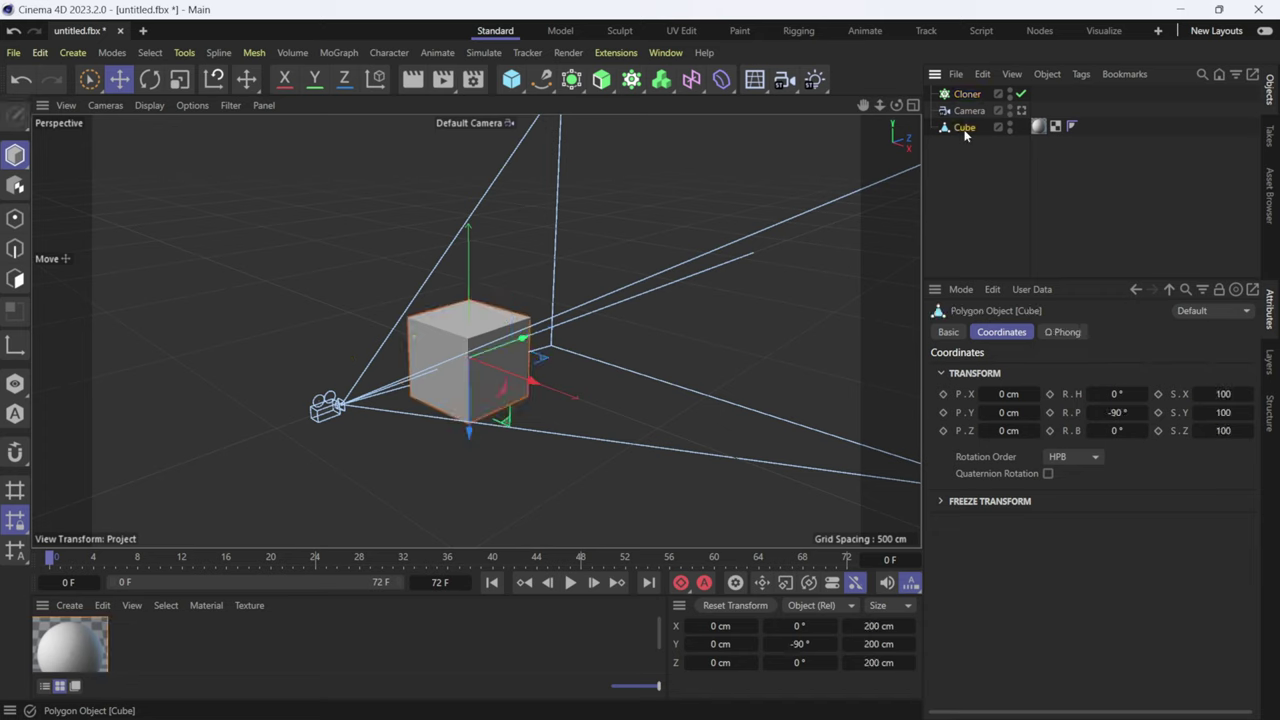
{"action": "left_click_drag", "start_coordinate": [964, 130], "coordinate": [968, 96]}
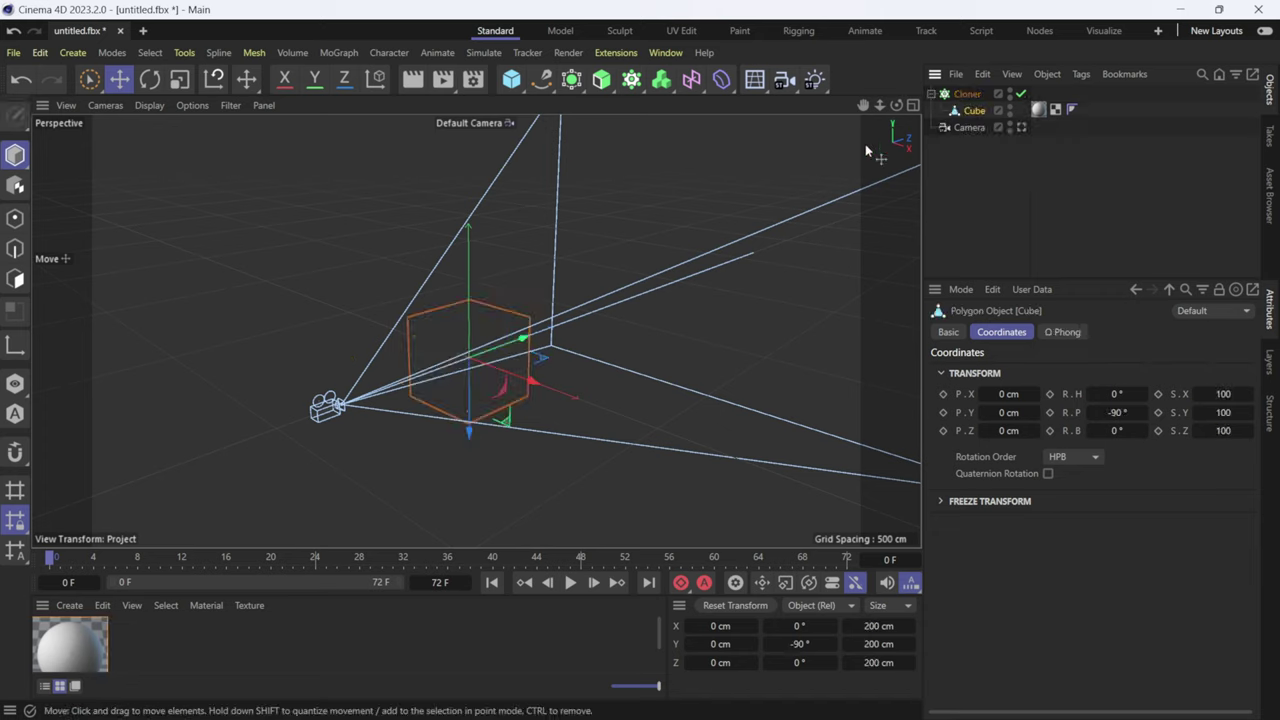
{"action": "left_click_drag", "start_coordinate": [865, 144], "coordinate": [647, 270], "text": "alt"}
Step: Set the Cloner's mode to Honeycomb
{"action": "left_click", "coordinate": [966, 94]}
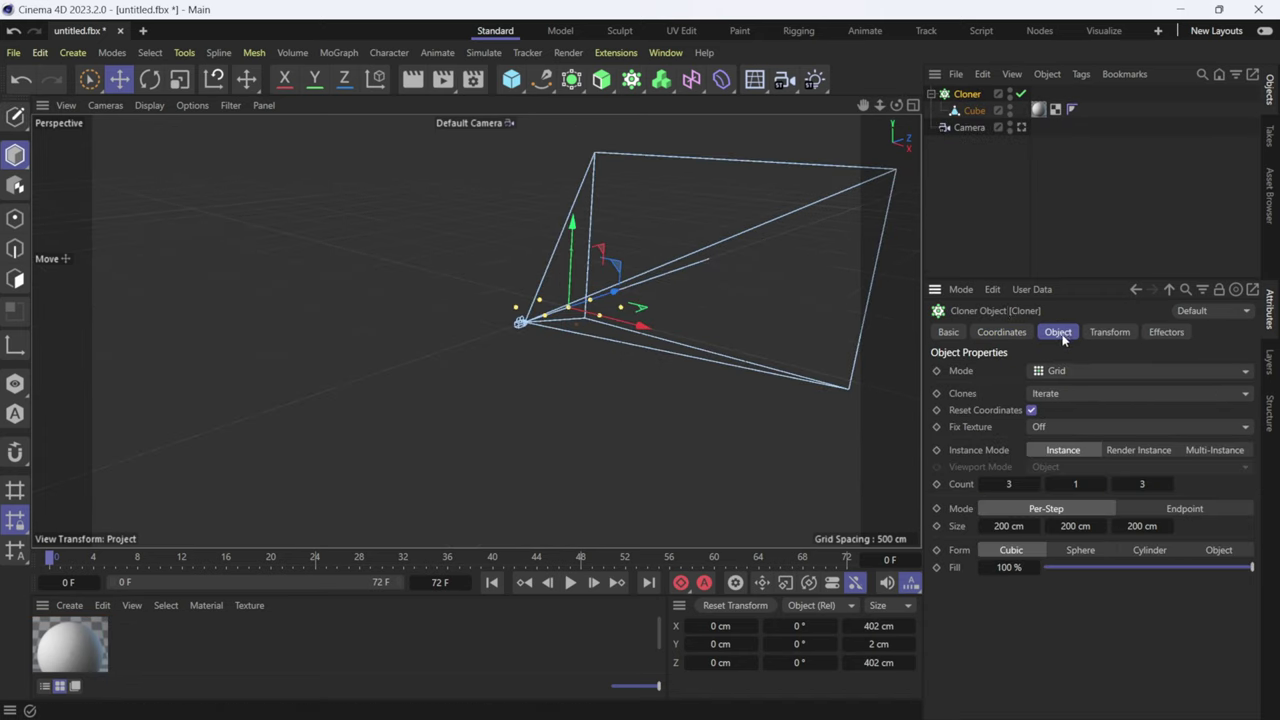
{"action": "left_click", "coordinate": [1049, 375]}
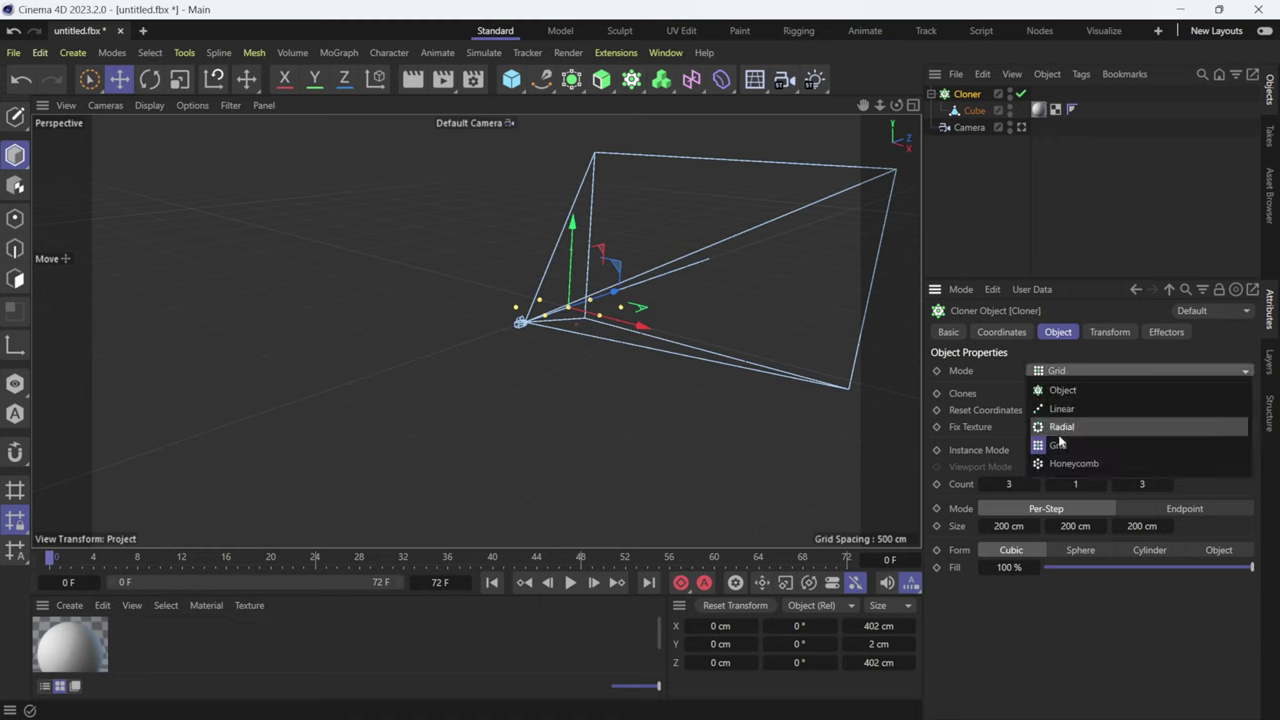
{"action": "left_click", "coordinate": [1071, 463]}
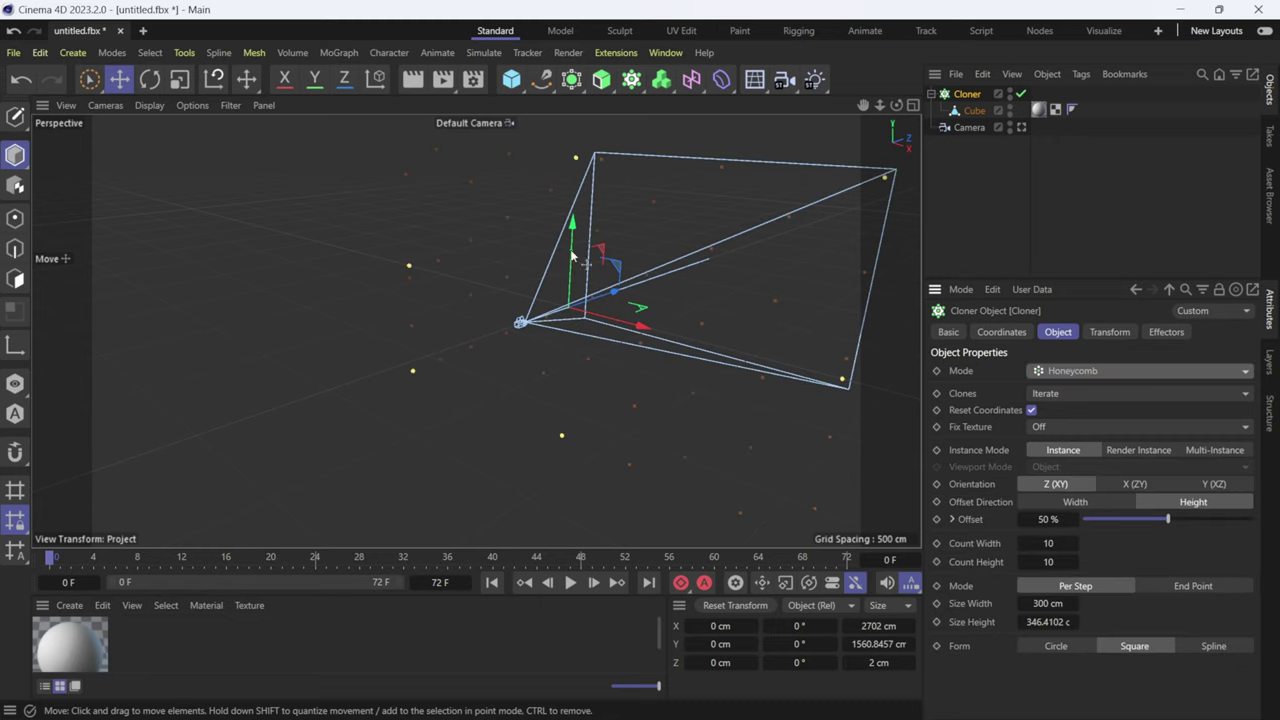
Step: Delete the imported Cube from inside the Cloner
{"action": "scroll", "coordinate": [598, 326], "scroll_direction": "up", "scroll_amount": 1}
{"action": "scroll", "coordinate": [594, 306], "scroll_direction": "up", "scroll_amount": 2}
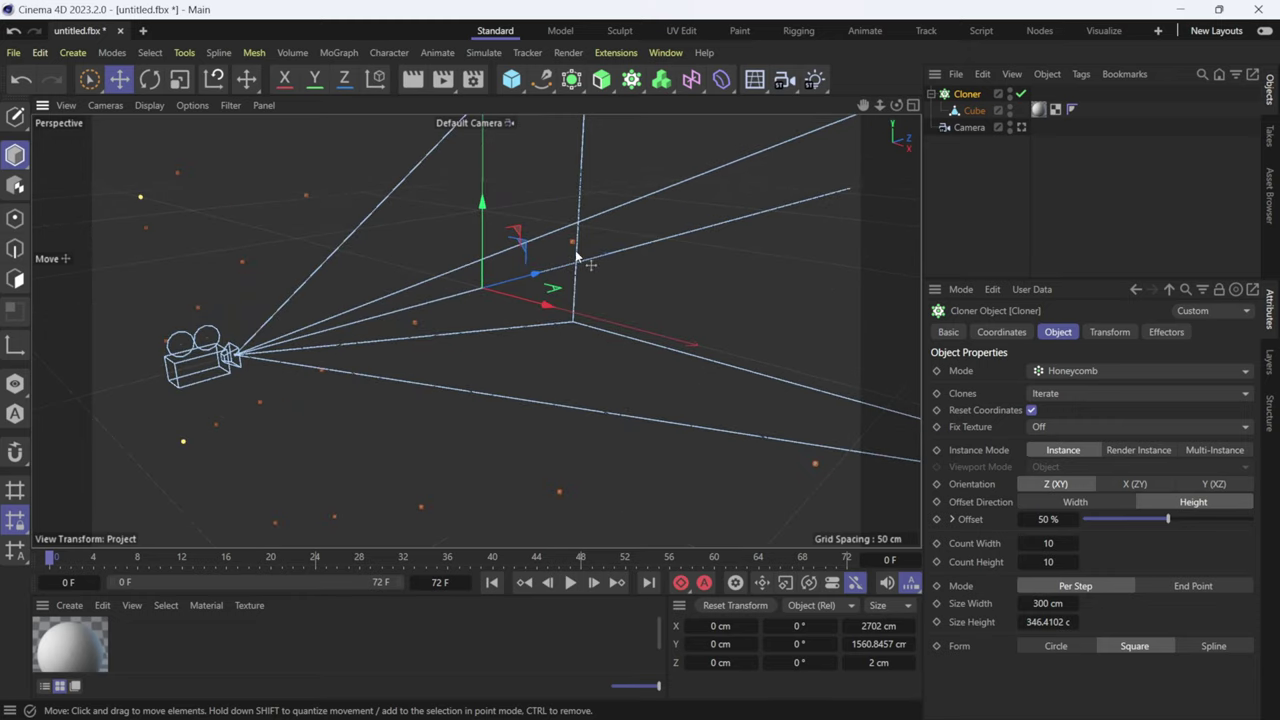
{"action": "scroll", "coordinate": [576, 258], "scroll_direction": "down", "scroll_amount": 1}
{"action": "scroll", "coordinate": [576, 258], "scroll_direction": "down", "scroll_amount": 3}
{"action": "scroll", "coordinate": [574, 254], "scroll_direction": "up", "scroll_amount": 2}
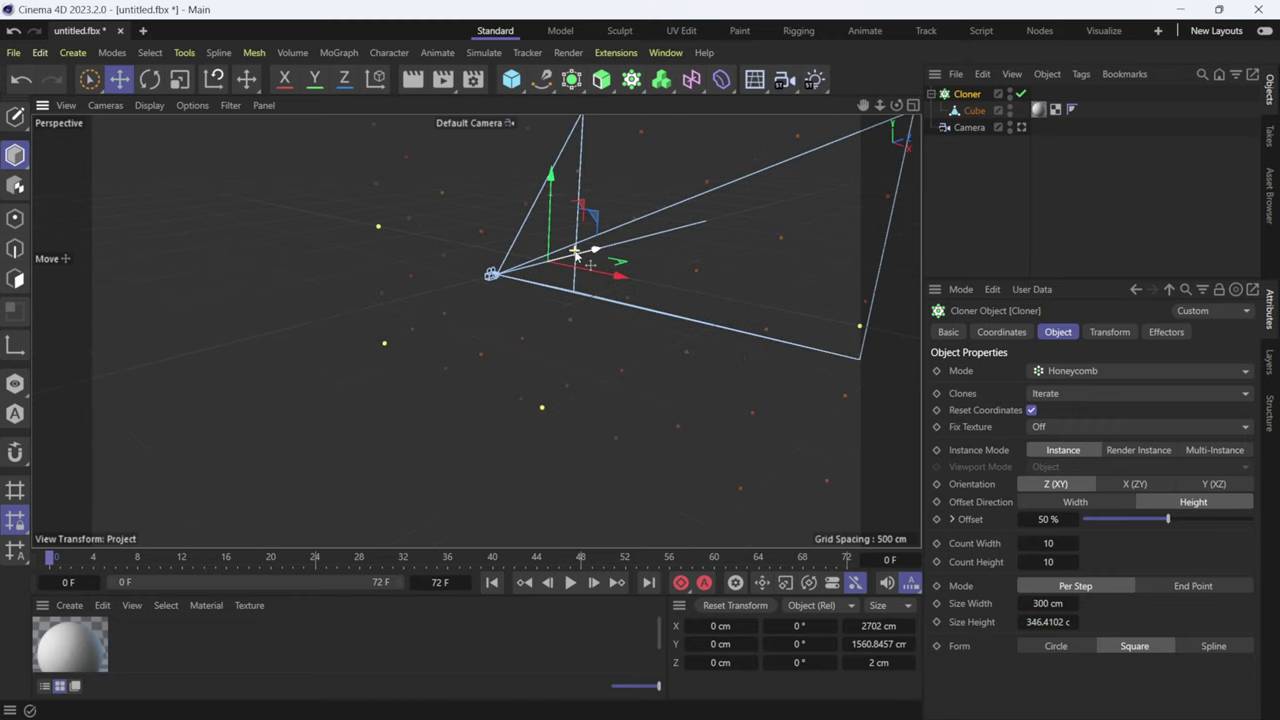
{"action": "left_click", "coordinate": [974, 111]}
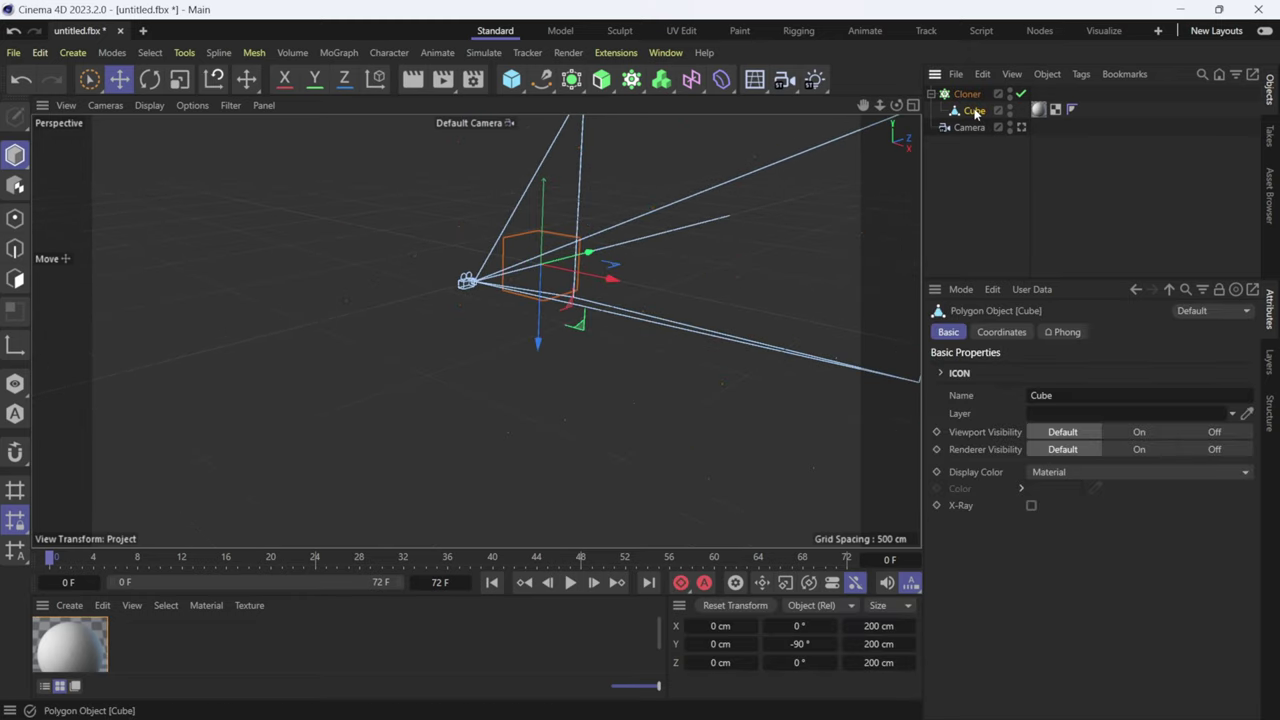
{"action": "key", "text": "Delete"}
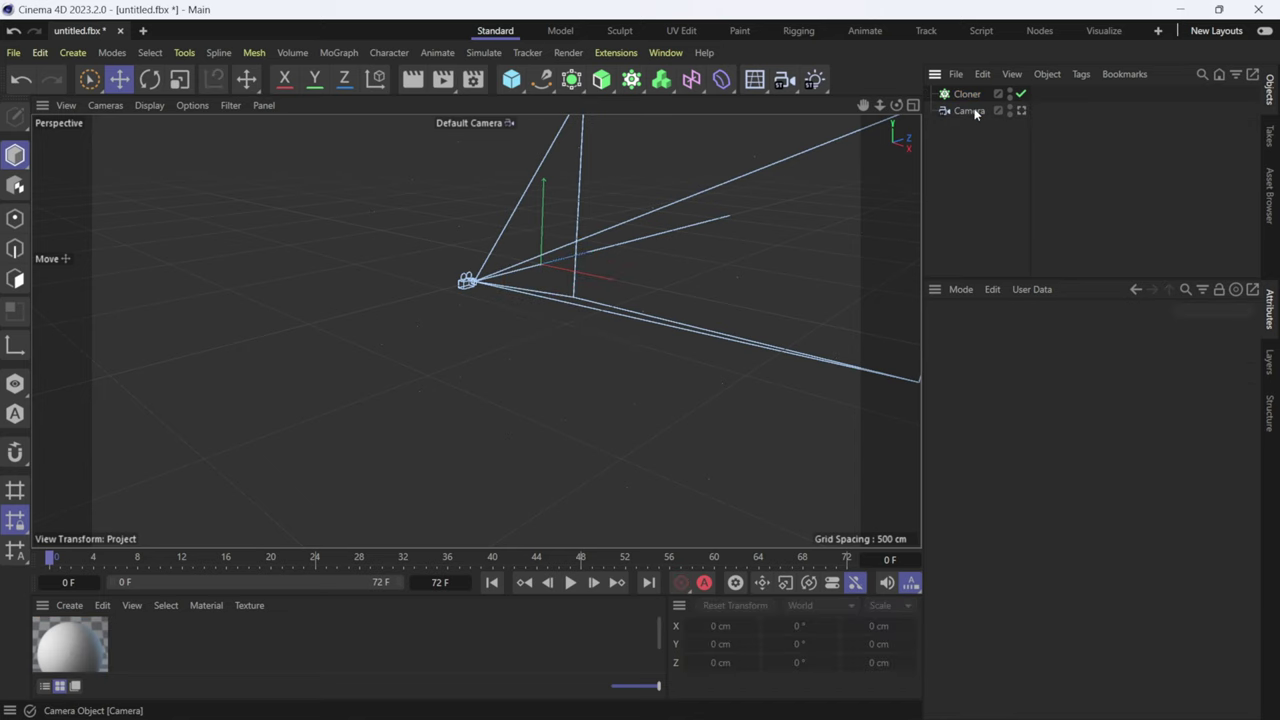
Step: Add a Cube primitive and make it a child of the Cloner
{"action": "left_click", "coordinate": [513, 82]}
{"action": "left_click", "coordinate": [660, 105]}
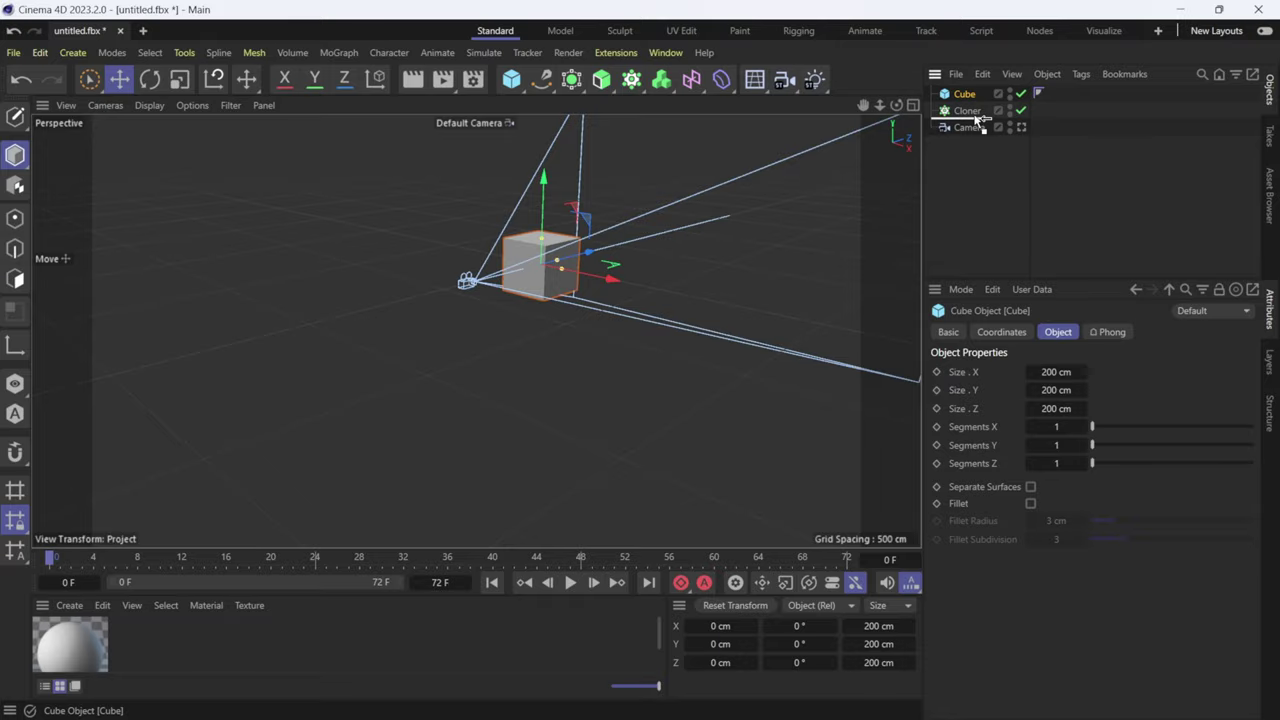
{"action": "left_click_drag", "start_coordinate": [978, 118], "coordinate": [975, 116]}
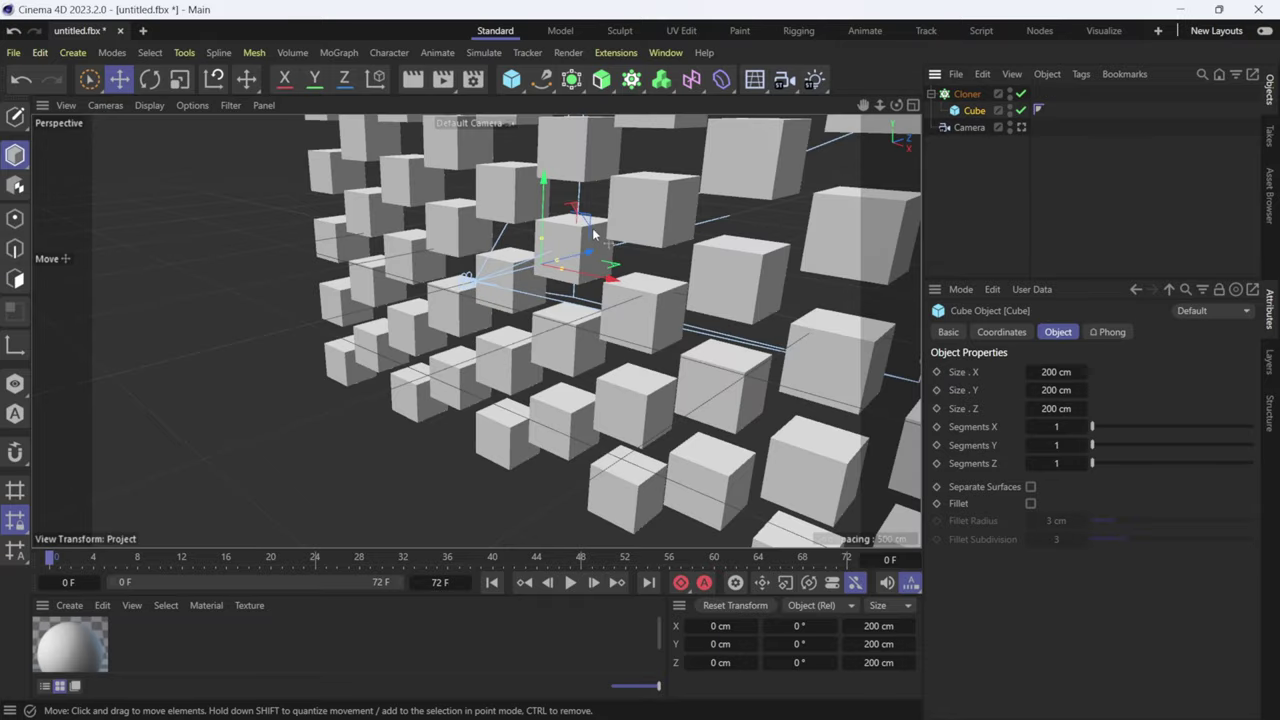
{"action": "left_click_drag", "start_coordinate": [490, 288], "coordinate": [195, 469], "text": "alt"}
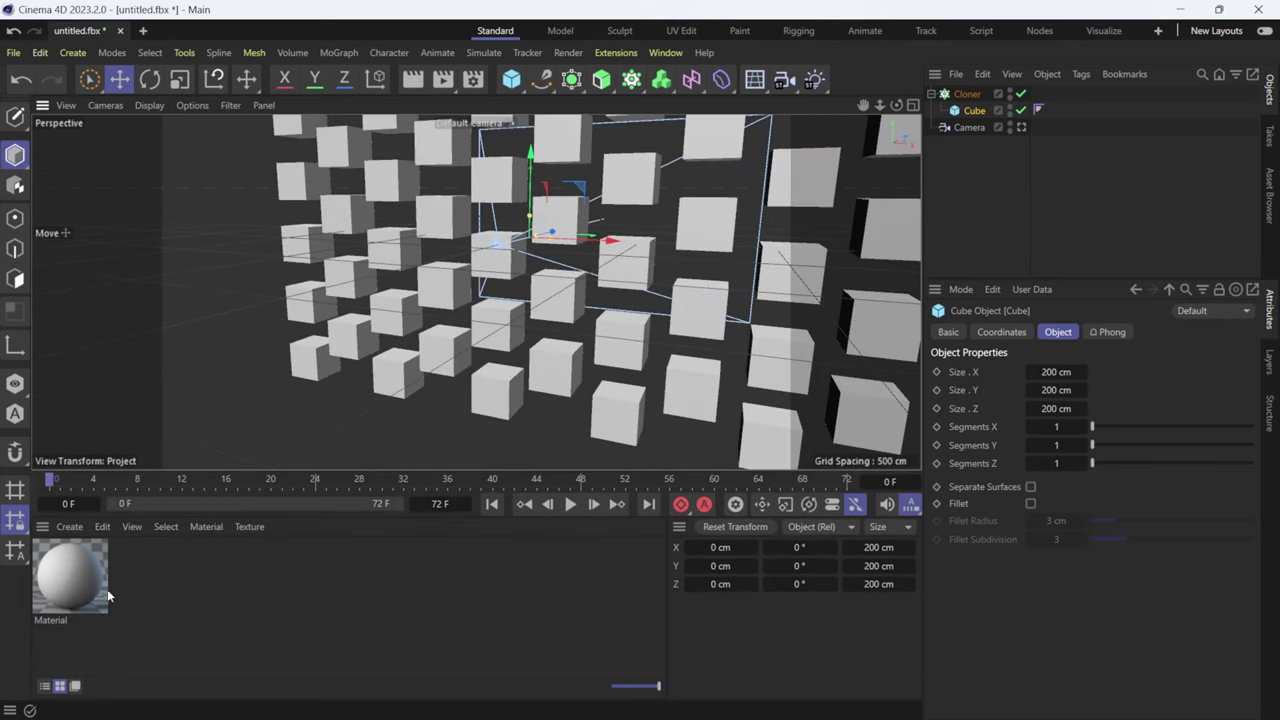
Step: Create a new material and delete the imported one named Material
{"action": "double_click", "coordinate": [152, 582]}
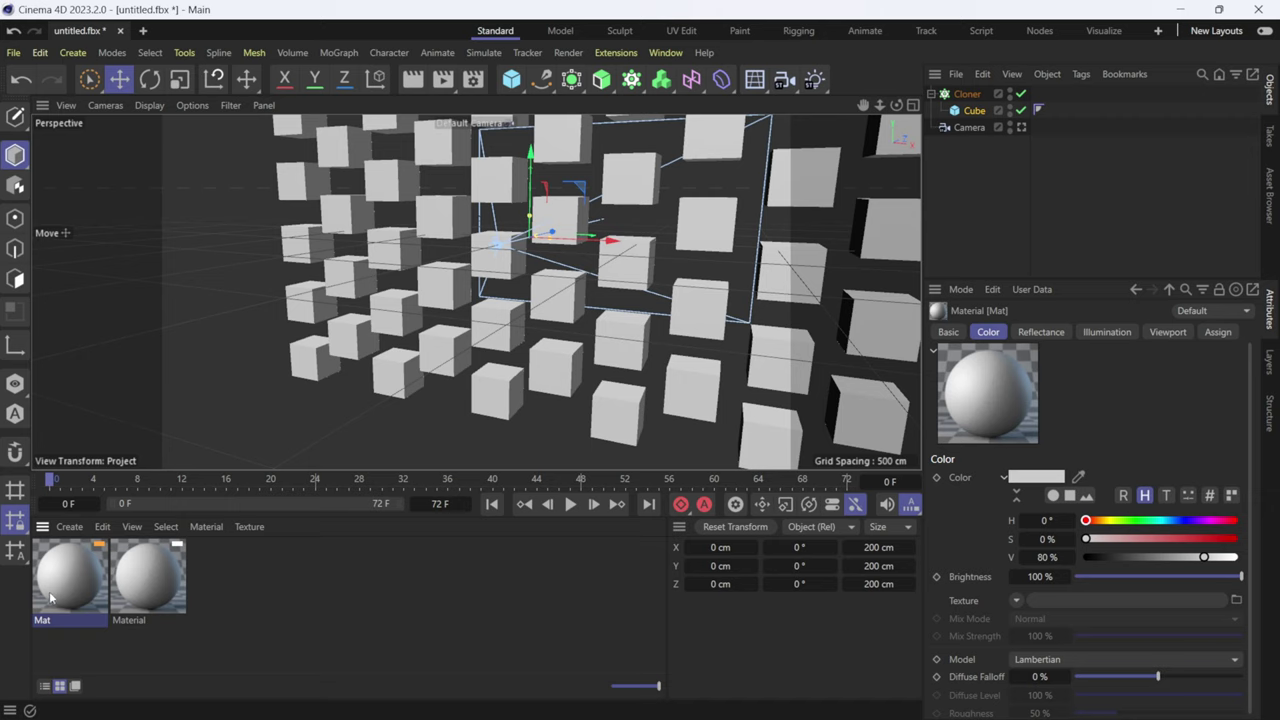
{"action": "left_click", "coordinate": [140, 590]}
{"action": "key", "text": "Delete"}
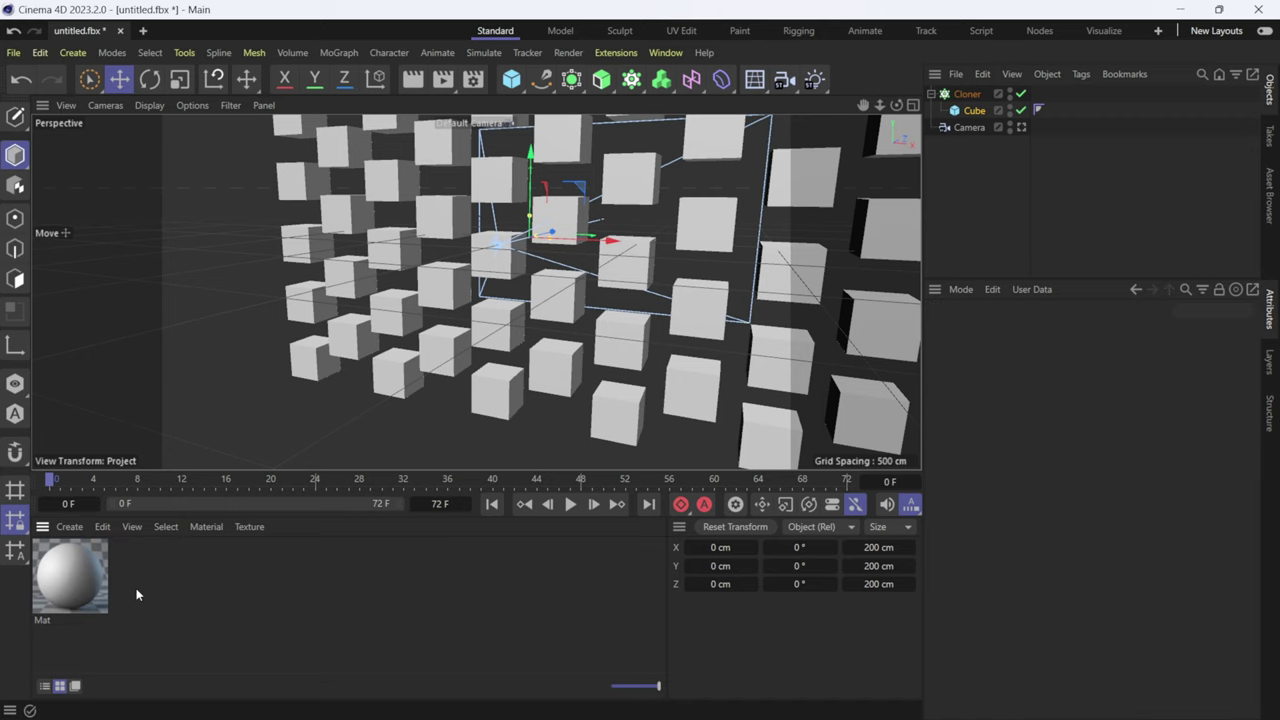
Step: Rename the new material to Yup and apply it to the Cube inside the Cloner
{"action": "double_click", "coordinate": [47, 620]}
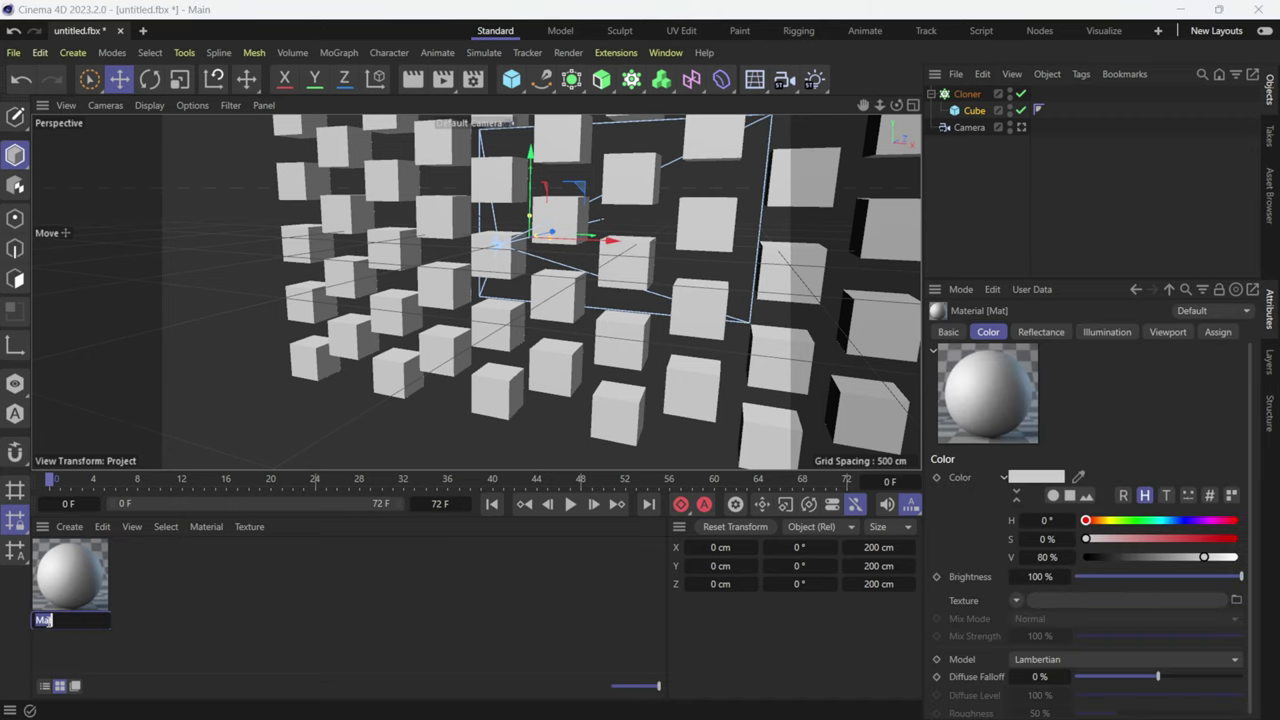
{"action": "type", "text": "Cup"}
{"action": "key", "text": "Return"}
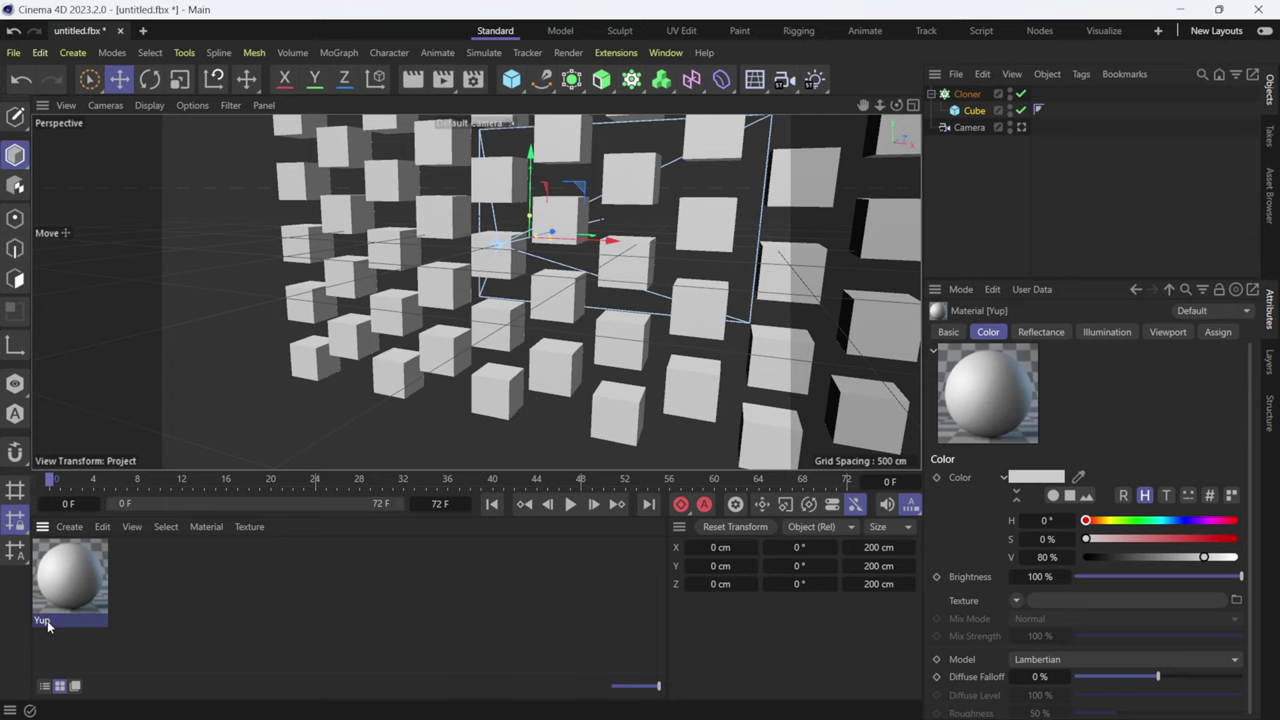
{"action": "left_click_drag", "start_coordinate": [267, 512], "coordinate": [977, 113]}
{"action": "left_click_drag", "start_coordinate": [548, 293], "coordinate": [506, 302], "text": "alt"}
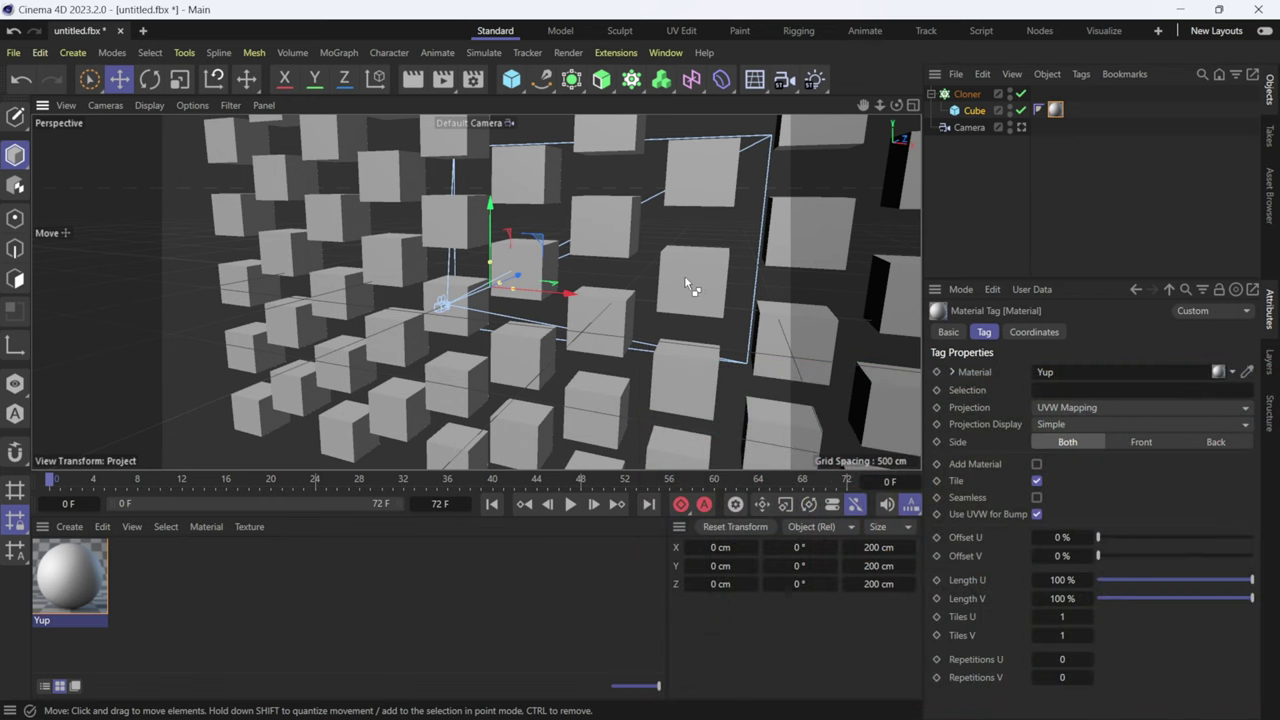
Step: In the project's Cineware settings, enable the polygon and animation caches, set width 8192, height 1016 and depth 16 Bit/Channel, and save the scene
{"action": "key", "text": "ctrl+d"}
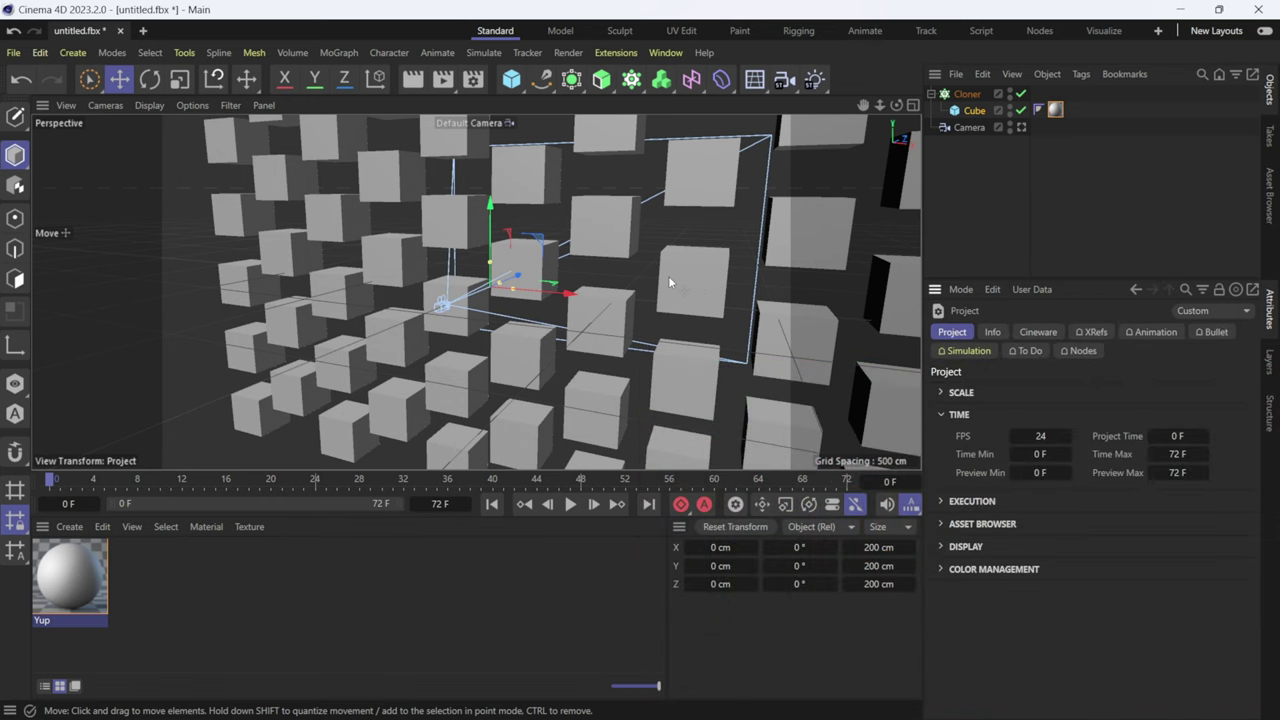
{"action": "left_click", "coordinate": [1037, 333]}
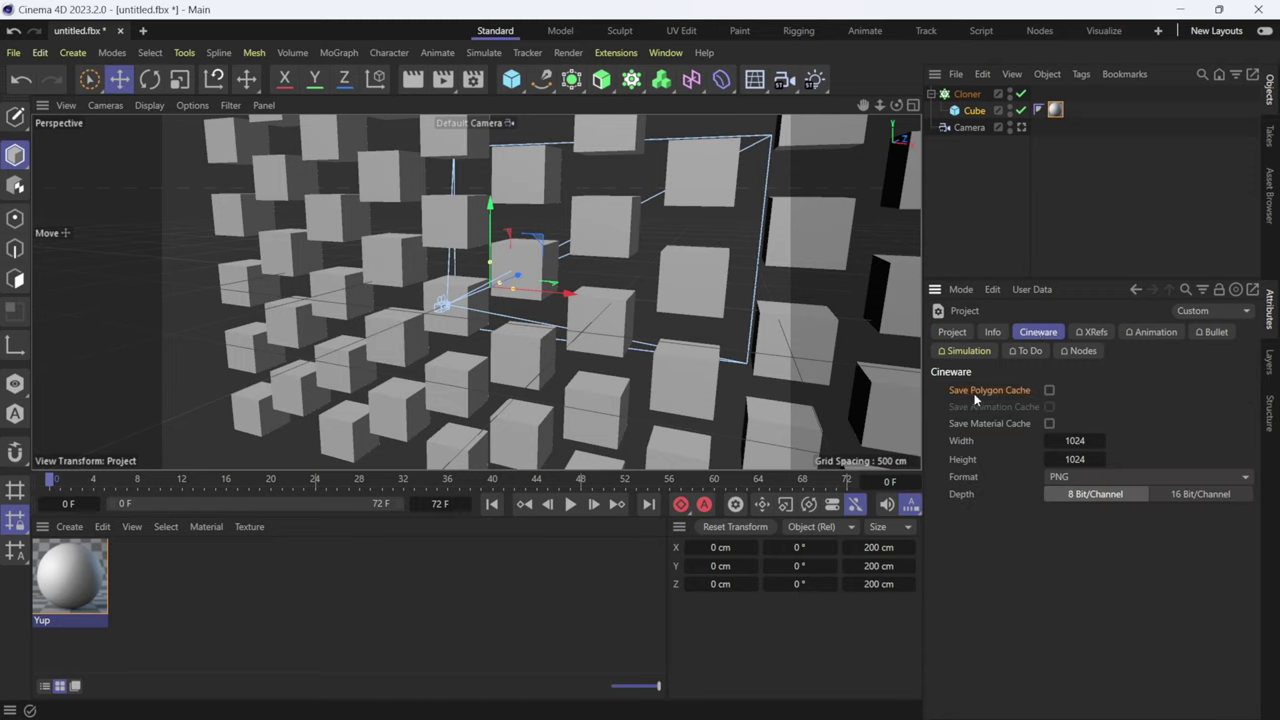
{"action": "left_click", "coordinate": [1051, 391]}
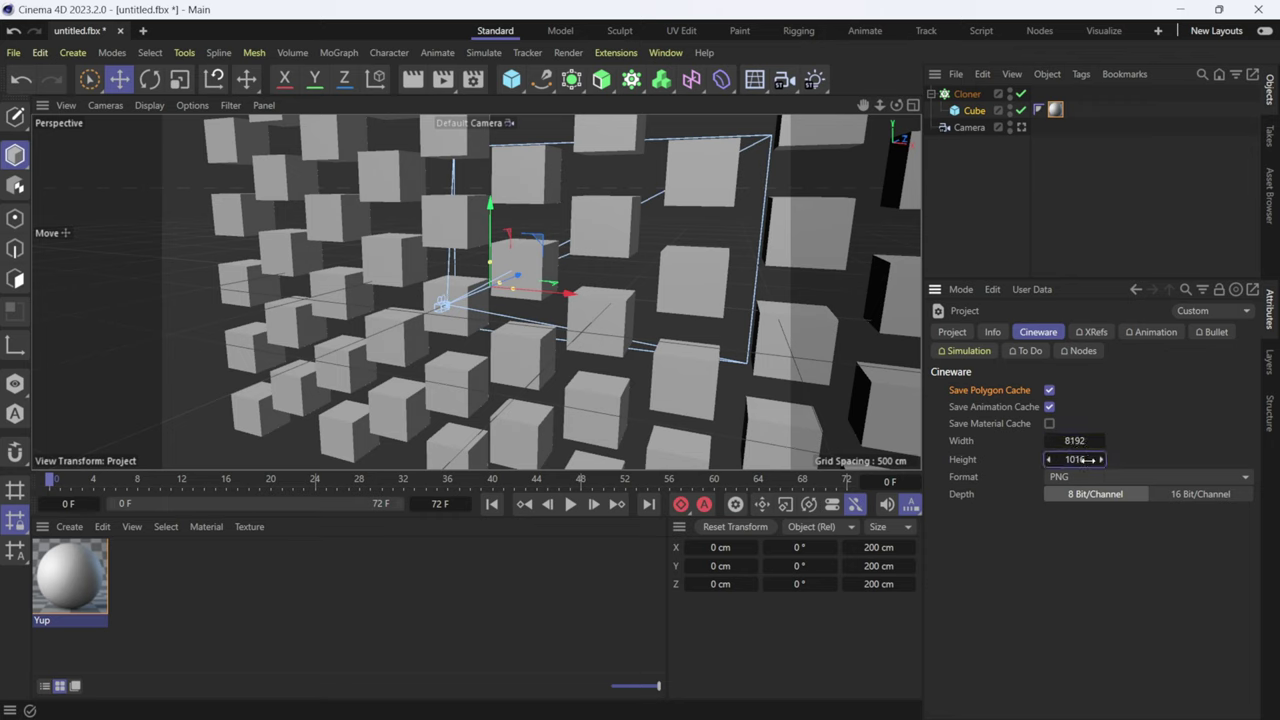
{"action": "left_click", "coordinate": [1170, 500]}
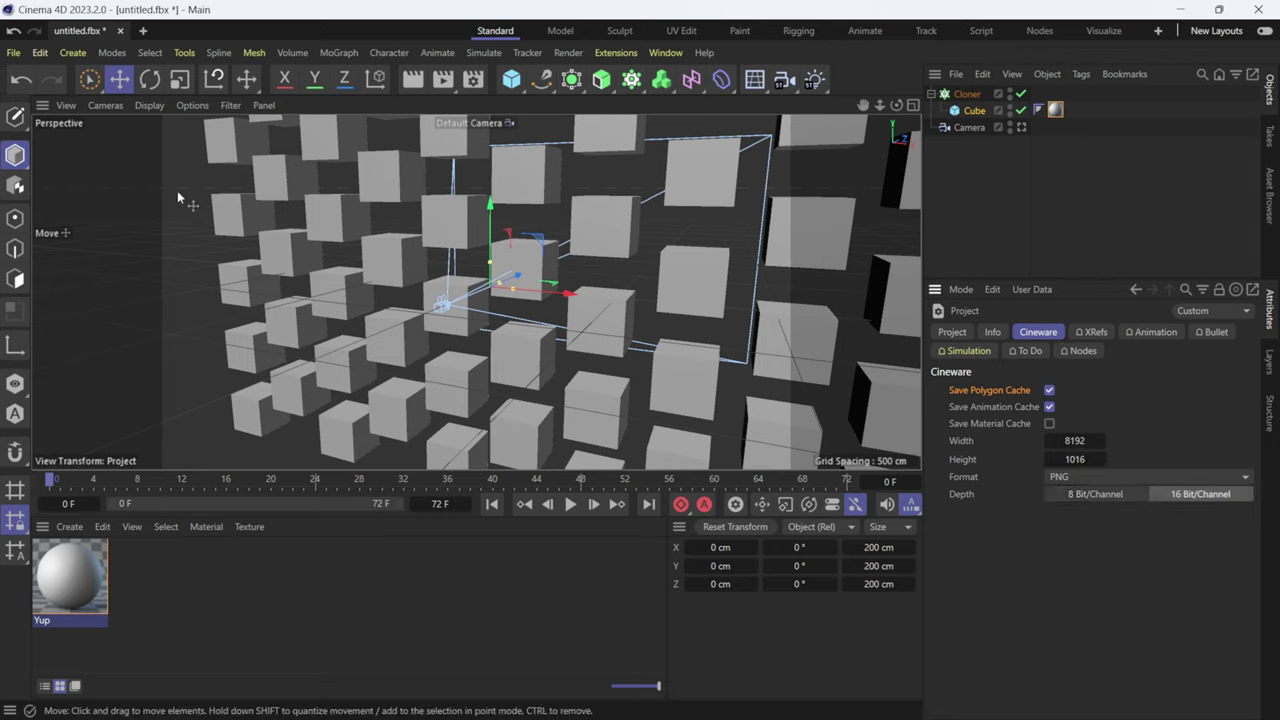
{"action": "left_click", "coordinate": [14, 53]}
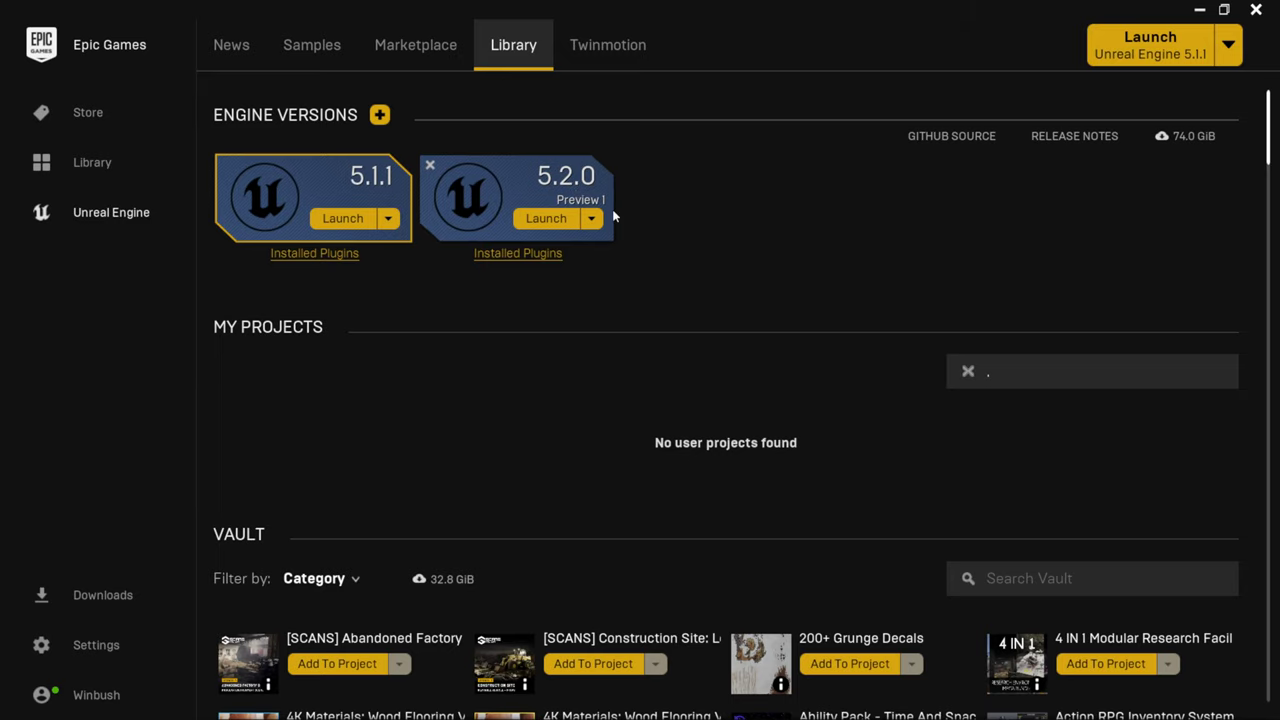
Step: Launch Unreal Engine 5.2.0 Preview 1 and create a Blank Film / Video & Live Events project named Yup2 with Raytracing enabled
{"action": "left_click", "coordinate": [541, 222]}
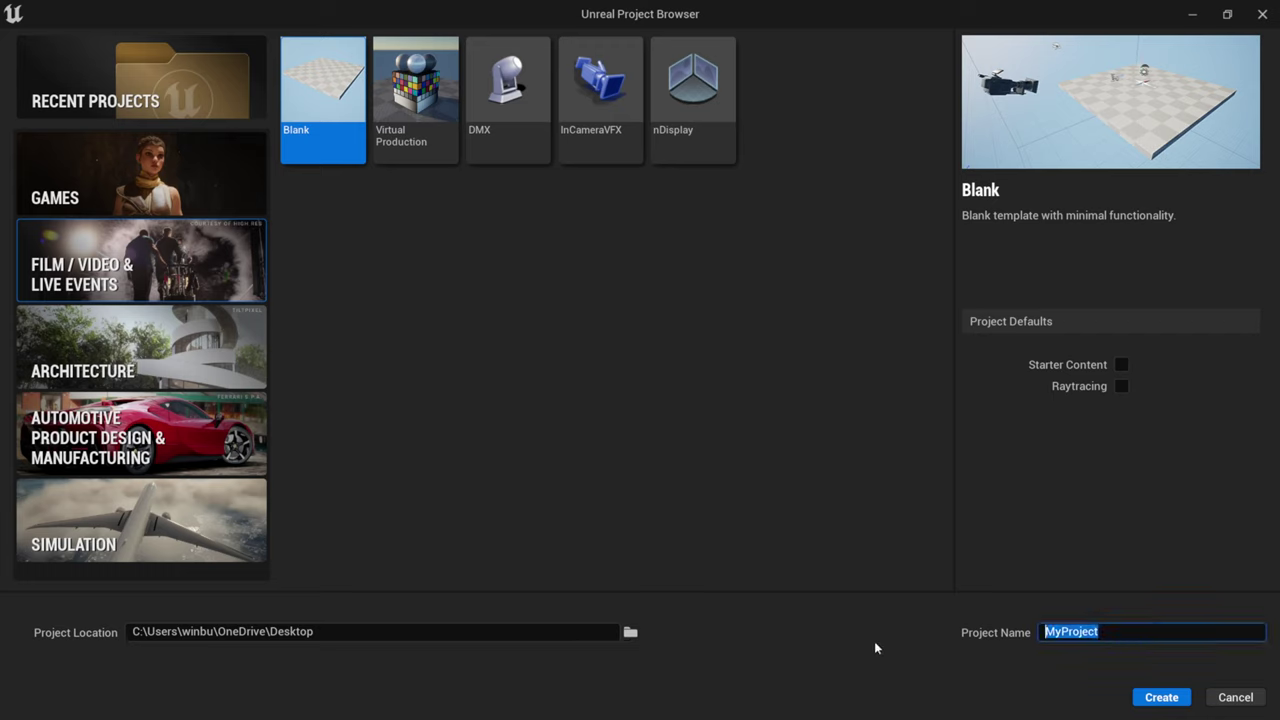
{"action": "type", "text": "Yup"}
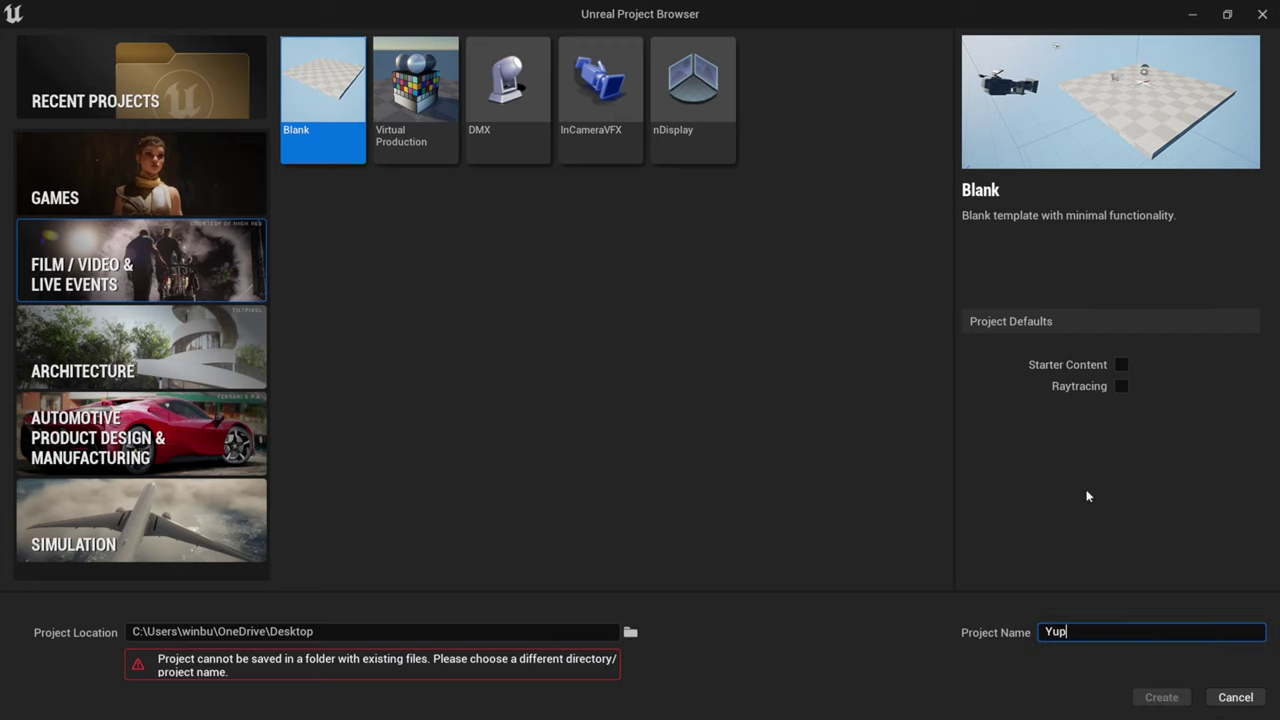
{"action": "left_click", "coordinate": [1121, 387]}
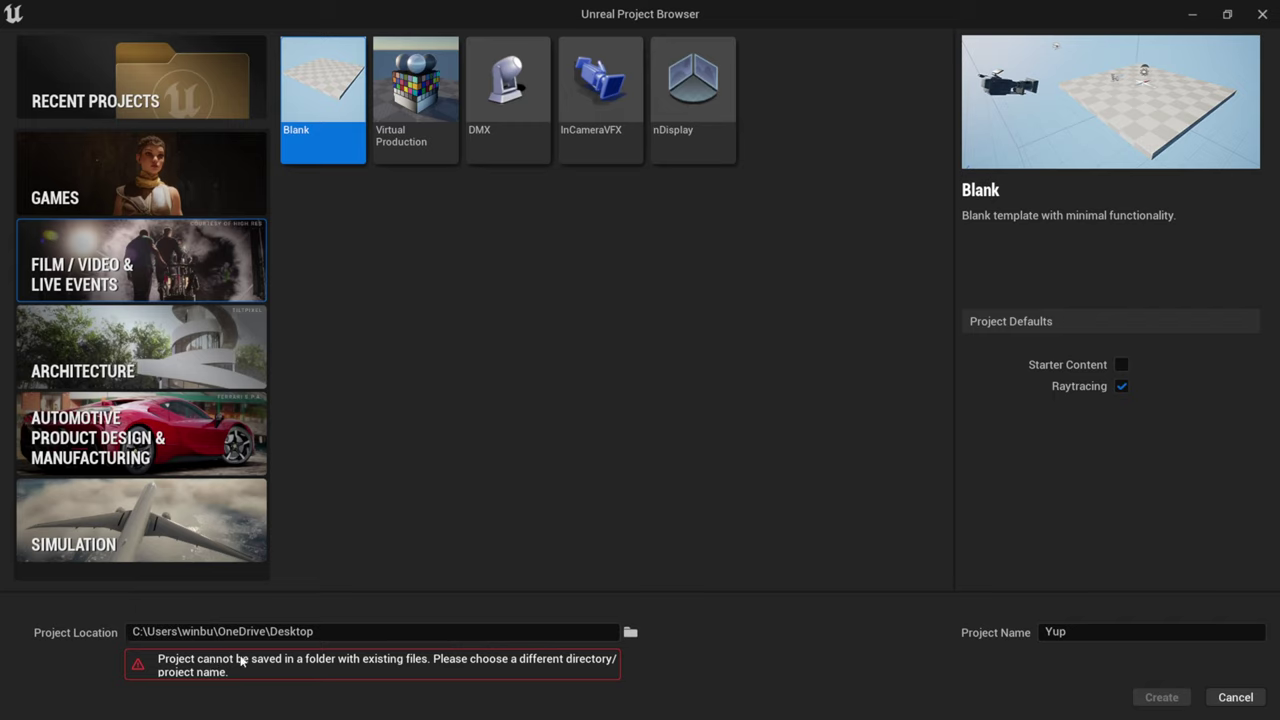
{"action": "type", "text": "2"}
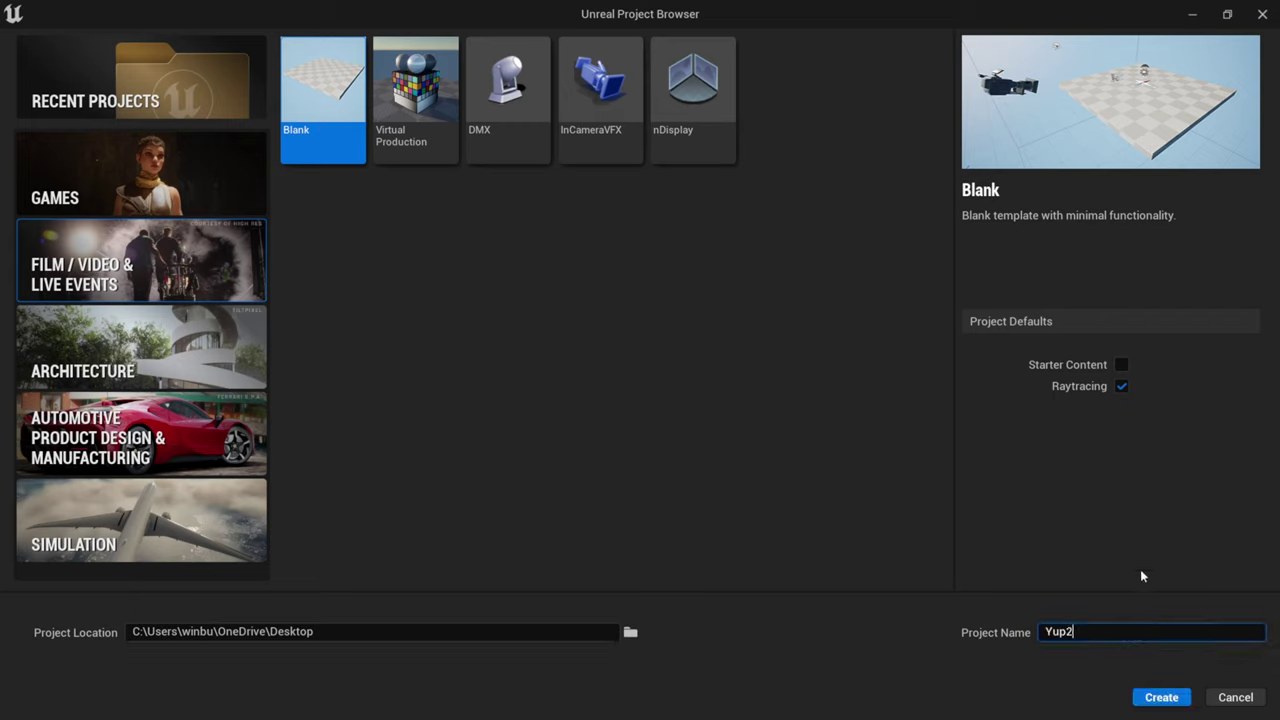
{"action": "left_click", "coordinate": [1161, 699]}
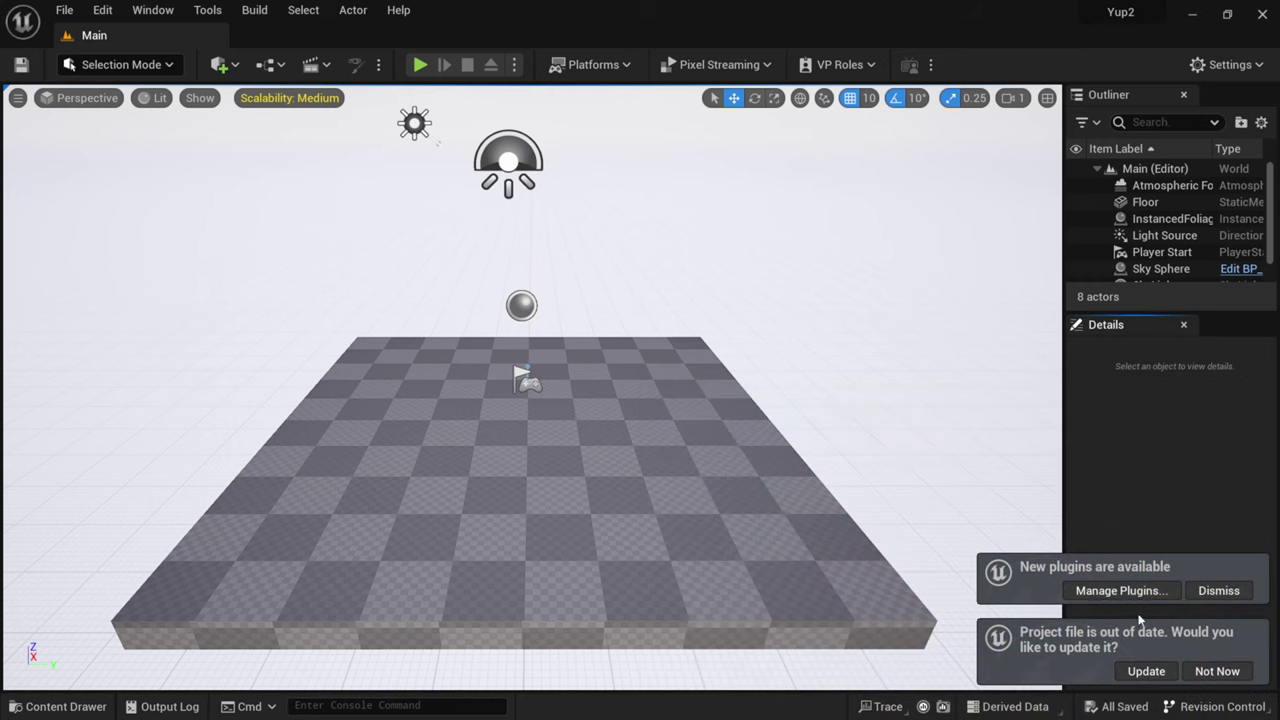
Step: Update the project file, and enable the Datasmith C4D Importer plugin with an editor restart
{"action": "left_click", "coordinate": [1146, 671]}
{"action": "left_click", "coordinate": [1124, 609]}
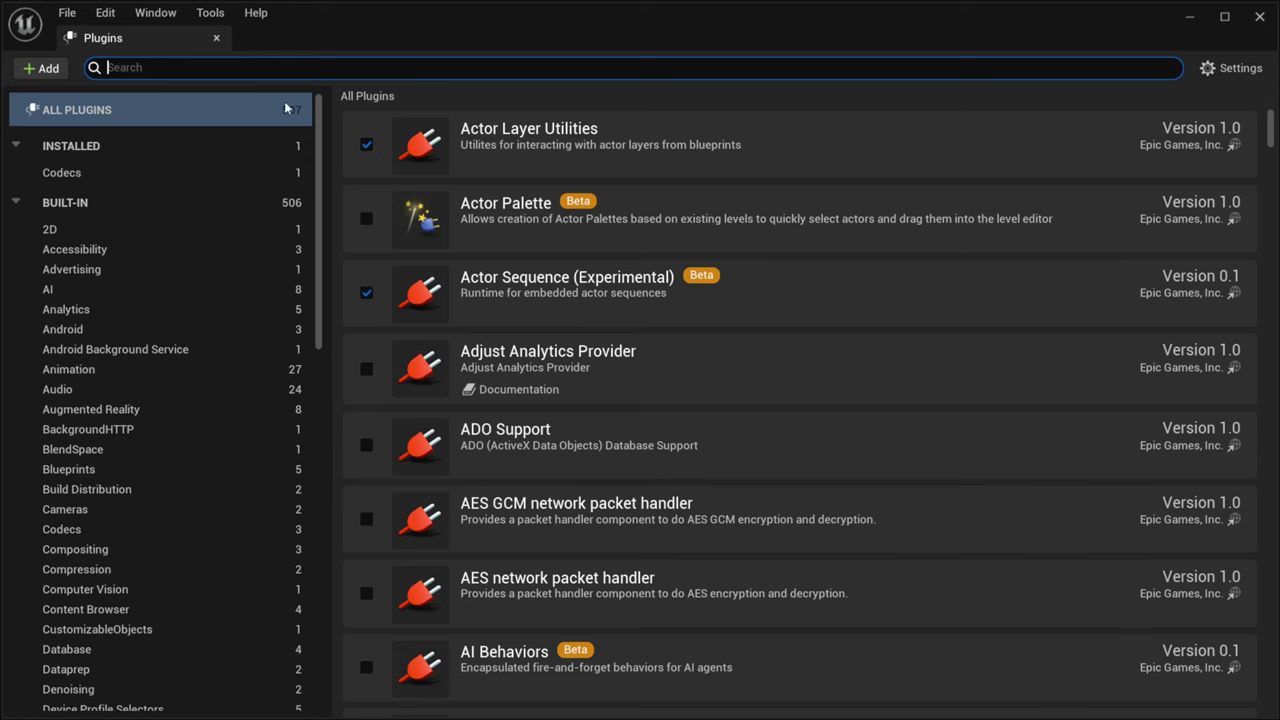
{"action": "left_click", "coordinate": [207, 67]}
{"action": "type", "text": "c4d"}
{"action": "left_click", "coordinate": [528, 140]}
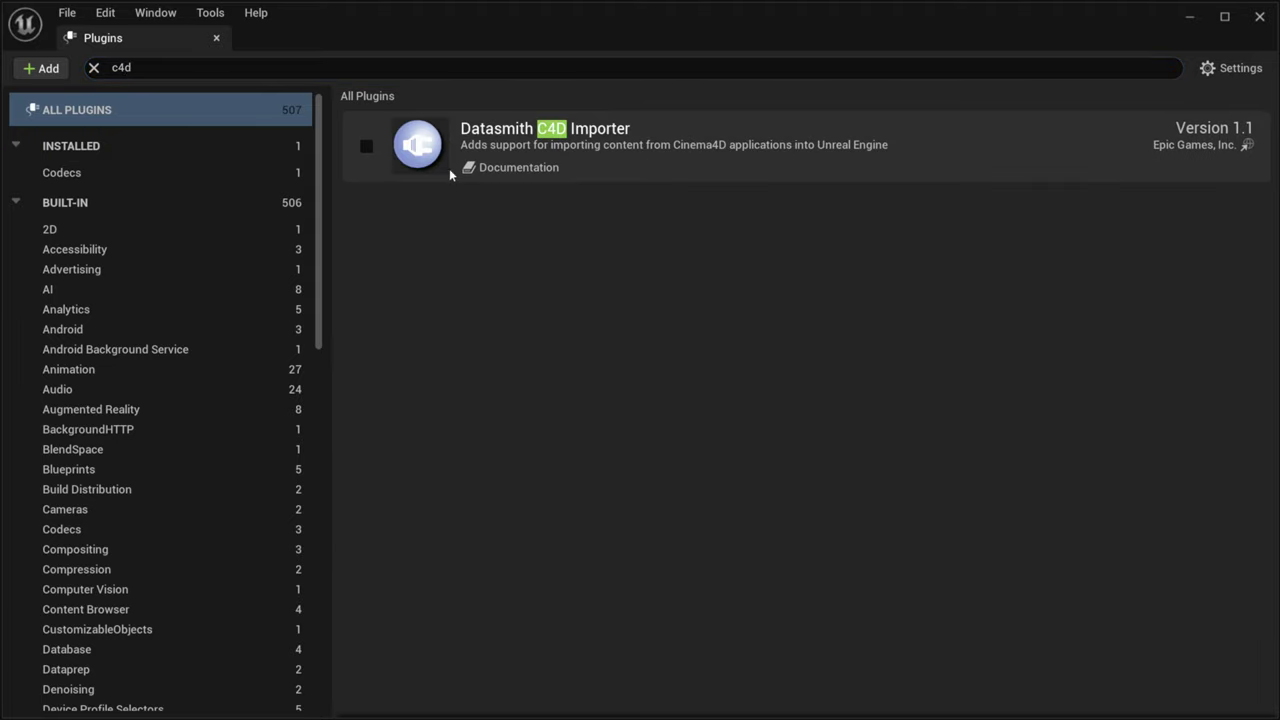
{"action": "left_click", "coordinate": [366, 148]}
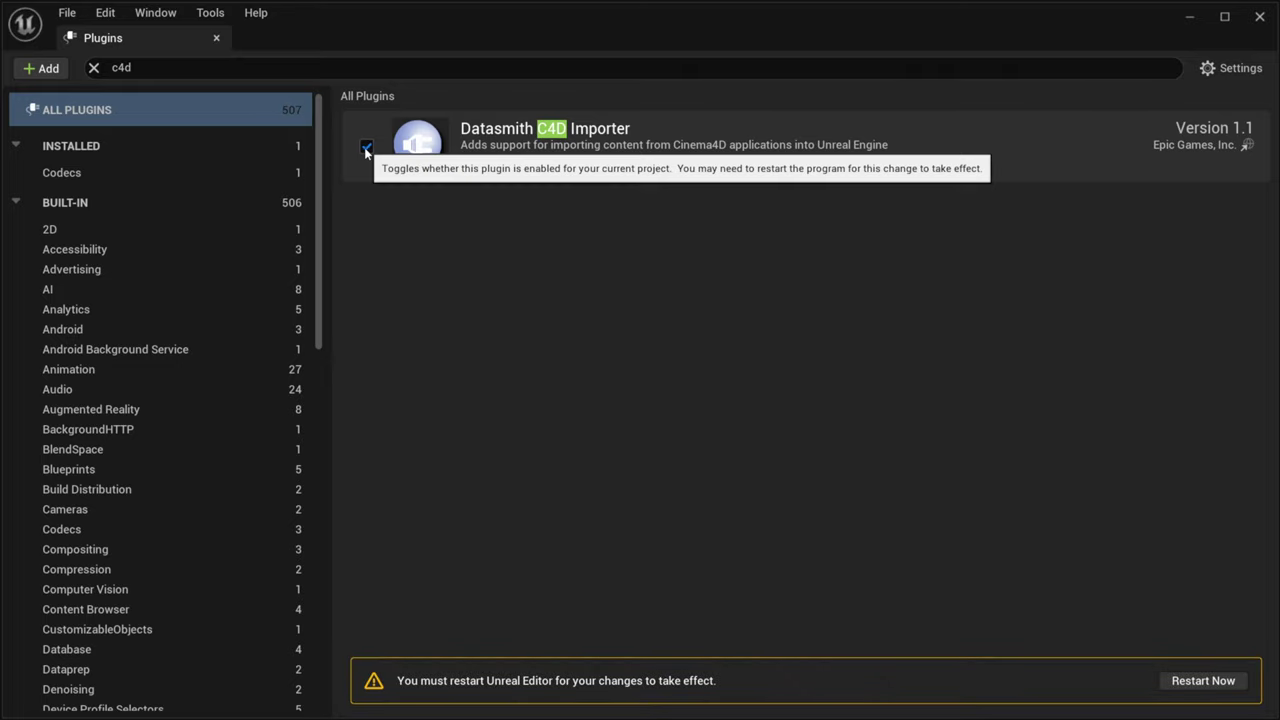
{"action": "left_click", "coordinate": [1224, 684]}
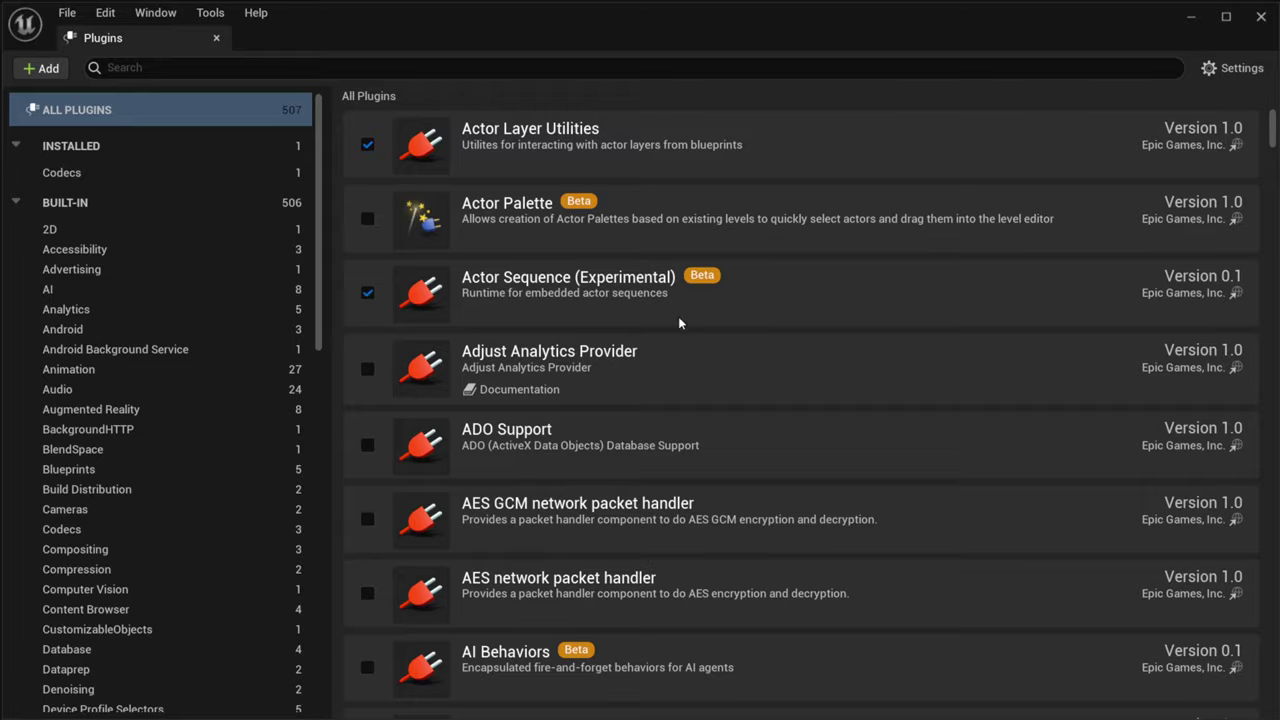
{"action": "left_click", "coordinate": [1260, 17]}
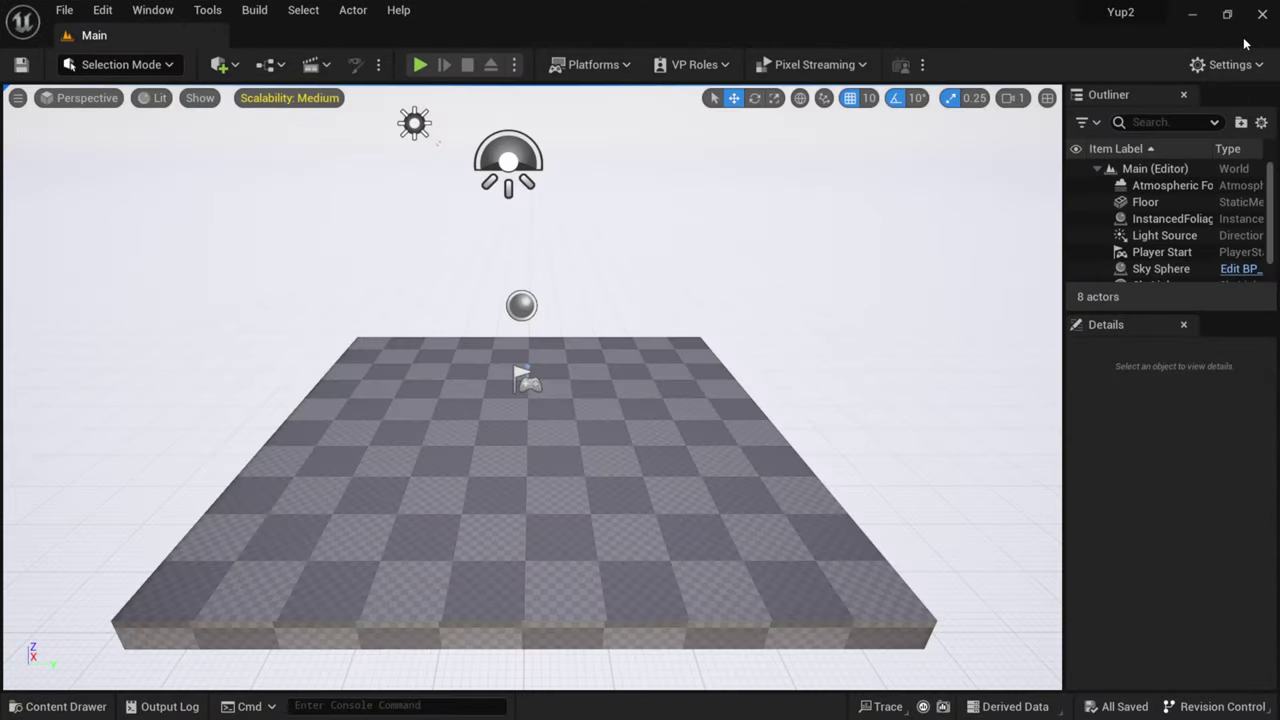
Step: Import untitled.c4d from the Yup folder through Datasmith into the Content folder, including geometry, materials, lights, cameras and animations
{"action": "left_click", "coordinate": [231, 66]}
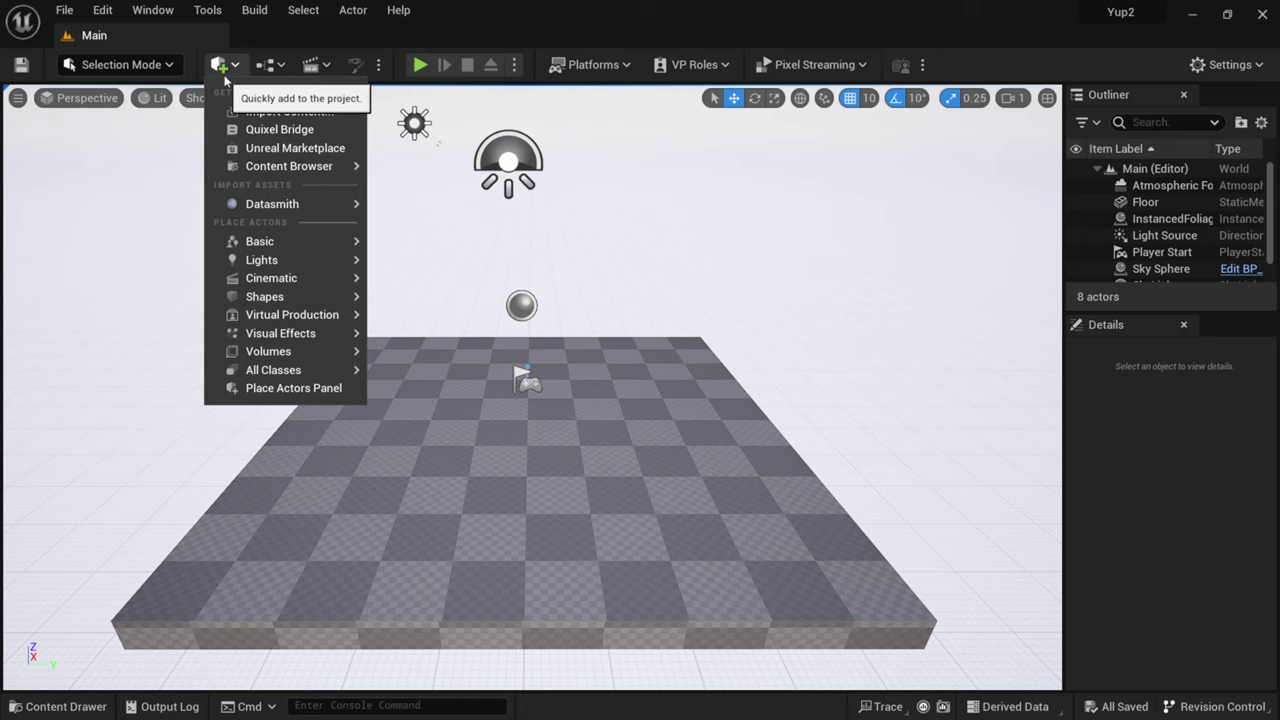
{"action": "mouse_move", "coordinate": [278, 210]}
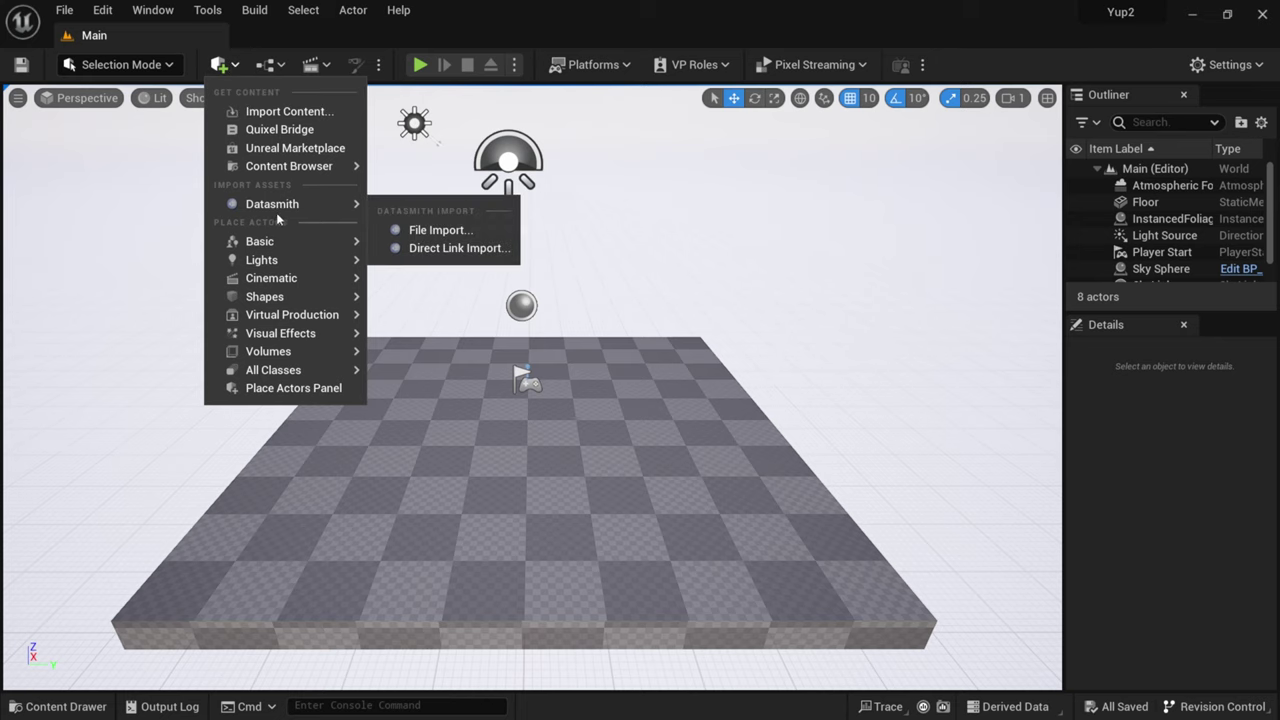
{"action": "left_click", "coordinate": [430, 231]}
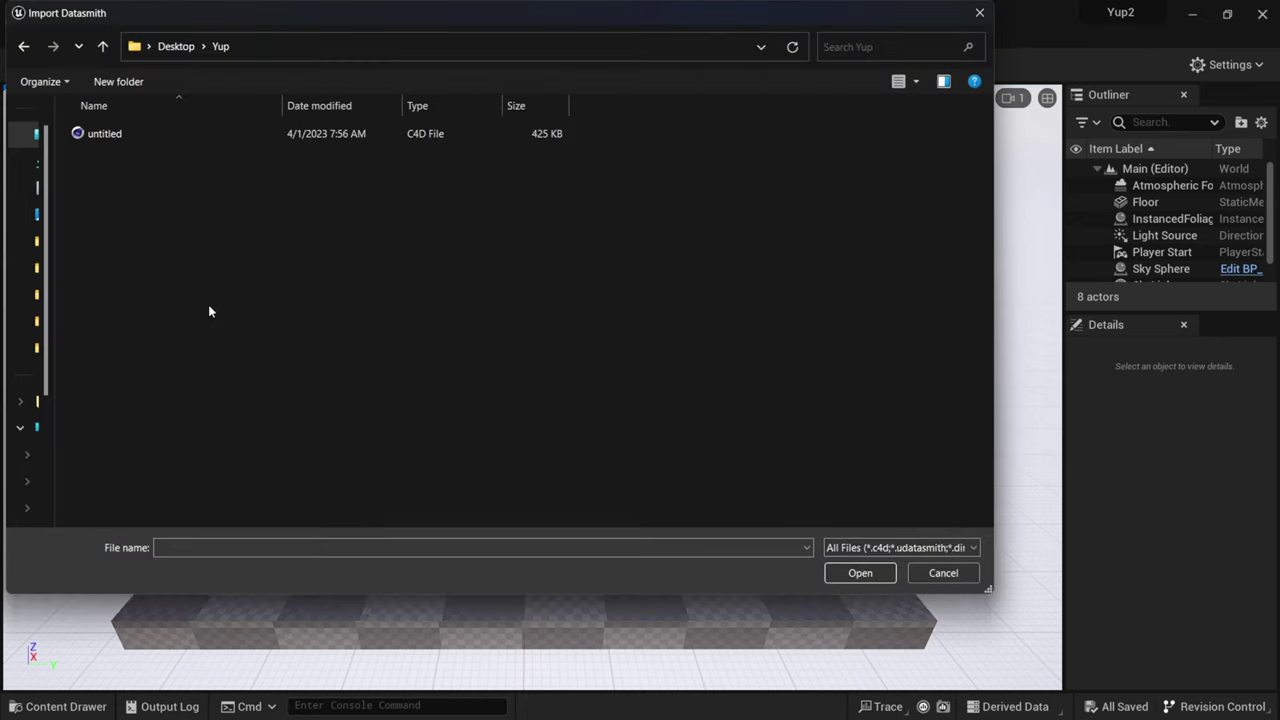
{"action": "left_click", "coordinate": [112, 139]}
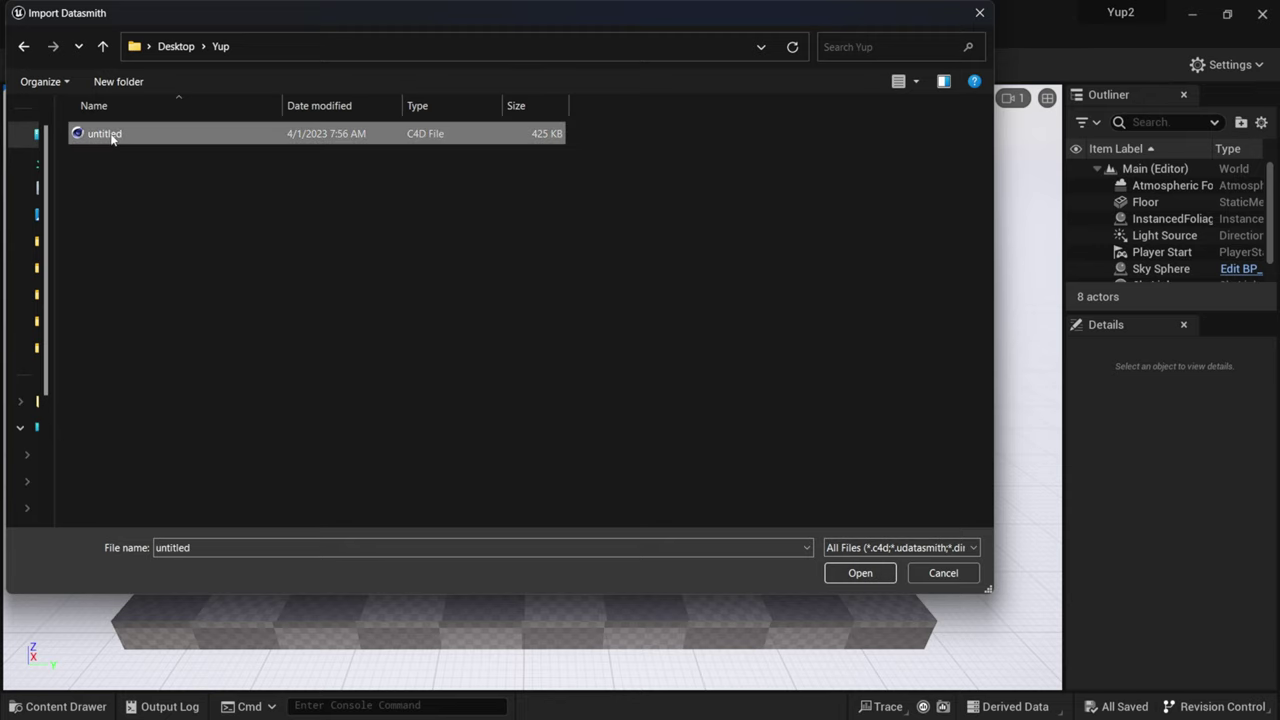
{"action": "left_click", "coordinate": [867, 572]}
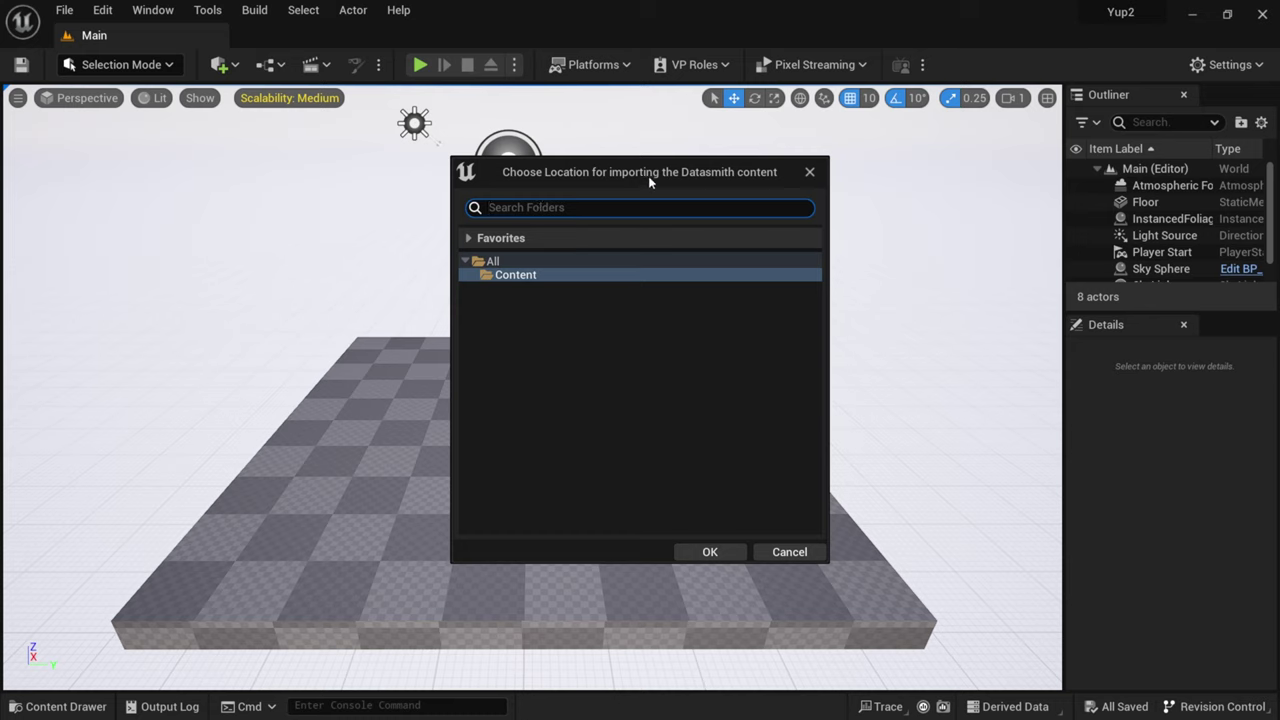
{"action": "left_click", "coordinate": [545, 274]}
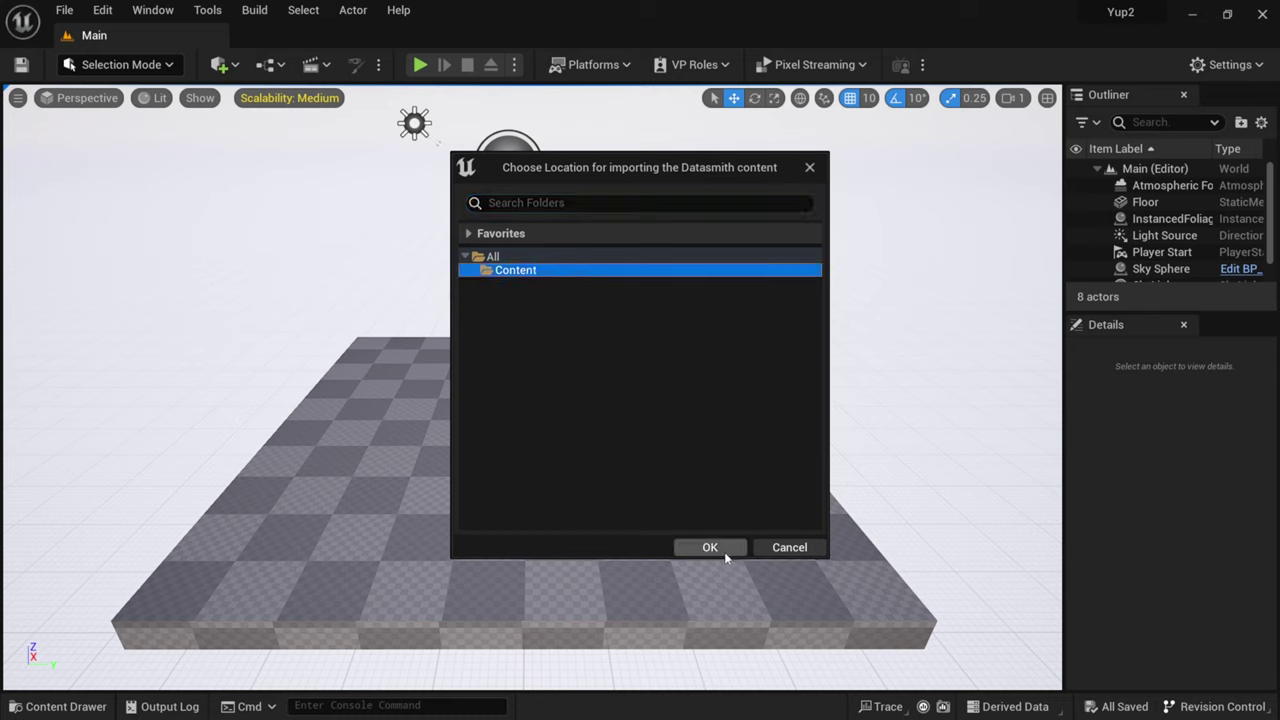
{"action": "left_click", "coordinate": [710, 547]}
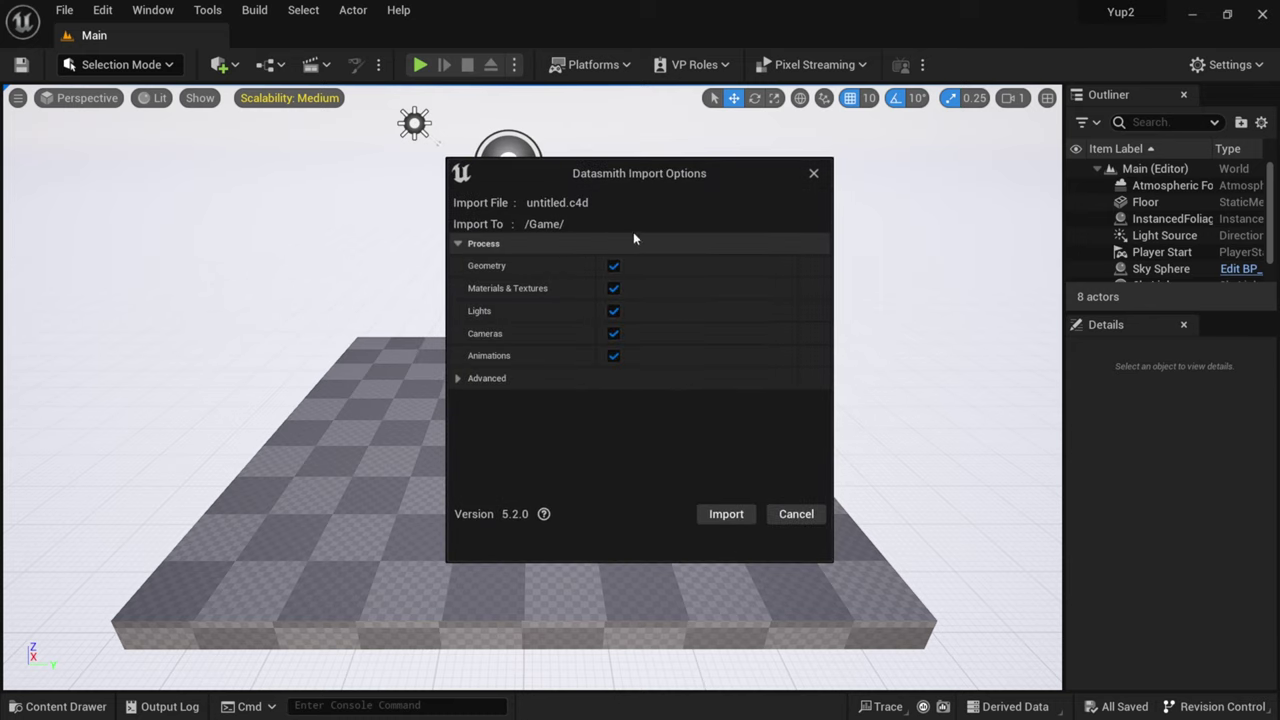
{"action": "left_click", "coordinate": [727, 515]}
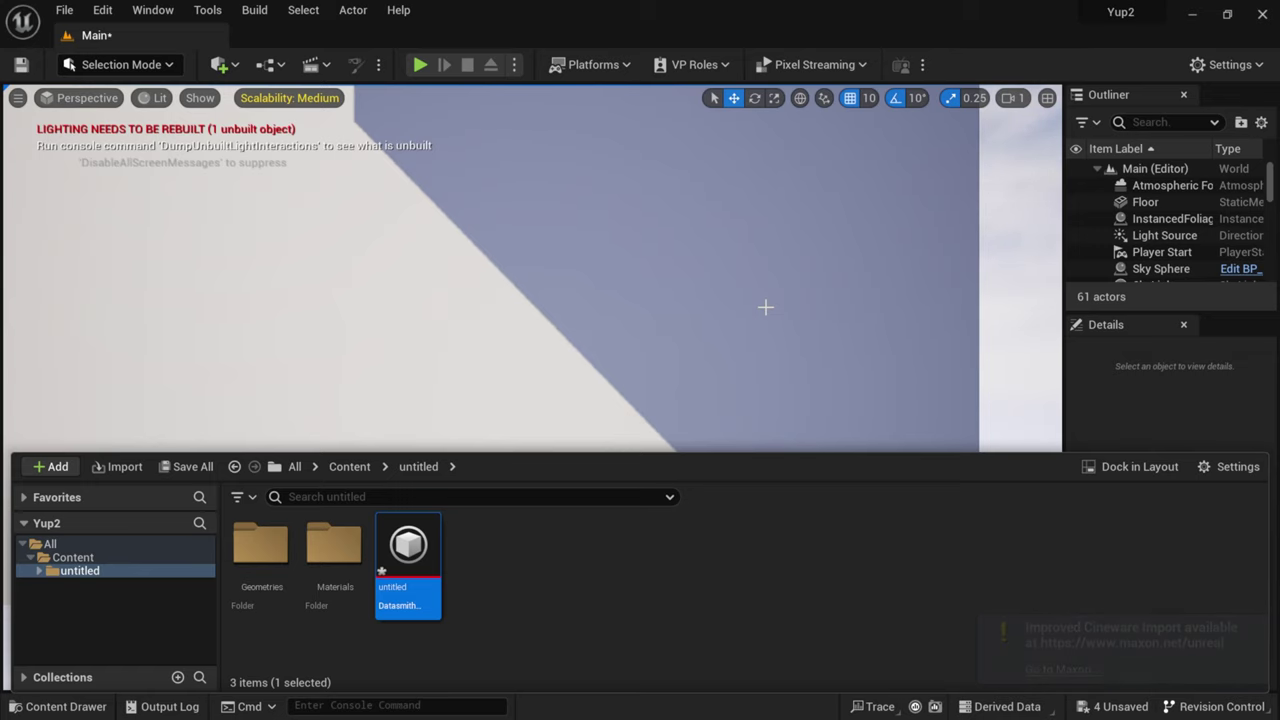
Step: Delete the template's Floor and Player Start actors from the level
{"action": "mouse_move", "coordinate": [765, 307]}
{"action": "right_mouse_down"}
{"action": "mouse_move", "coordinate": [674, 309]}
{"action": "mouse_move", "coordinate": [725, 320]}
{"action": "mouse_move", "coordinate": [690, 315]}
{"action": "mouse_move", "coordinate": [678, 360]}
{"action": "right_mouse_up"}
{"action": "left_click", "coordinate": [582, 421]}
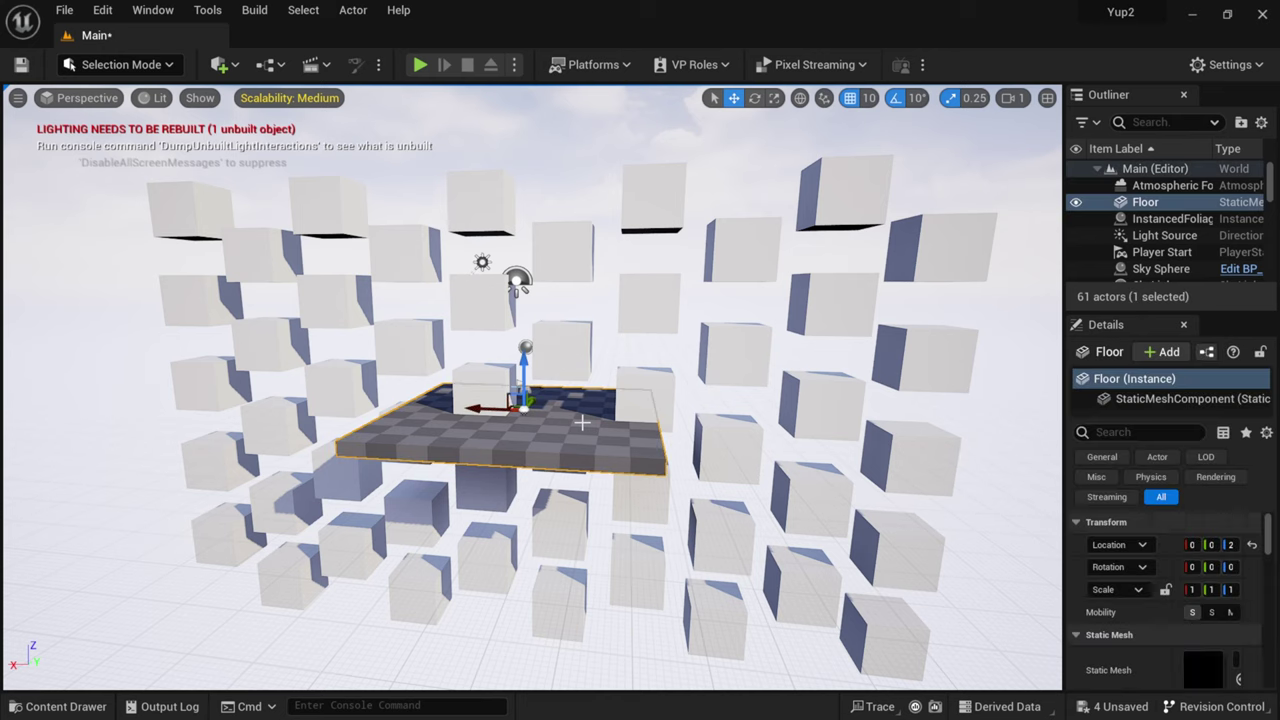
{"action": "key", "text": "Delete"}
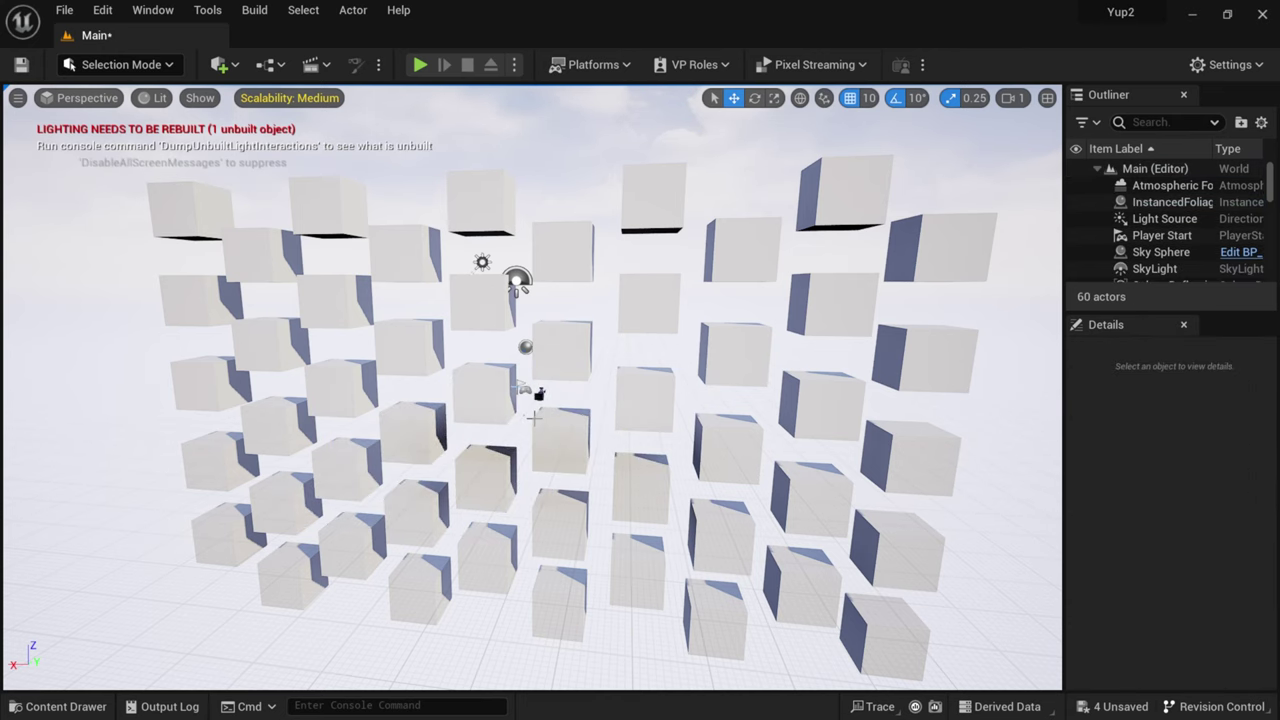
{"action": "scroll", "coordinate": [535, 419], "scroll_direction": "up", "scroll_amount": 10}
{"action": "left_click", "coordinate": [505, 396]}
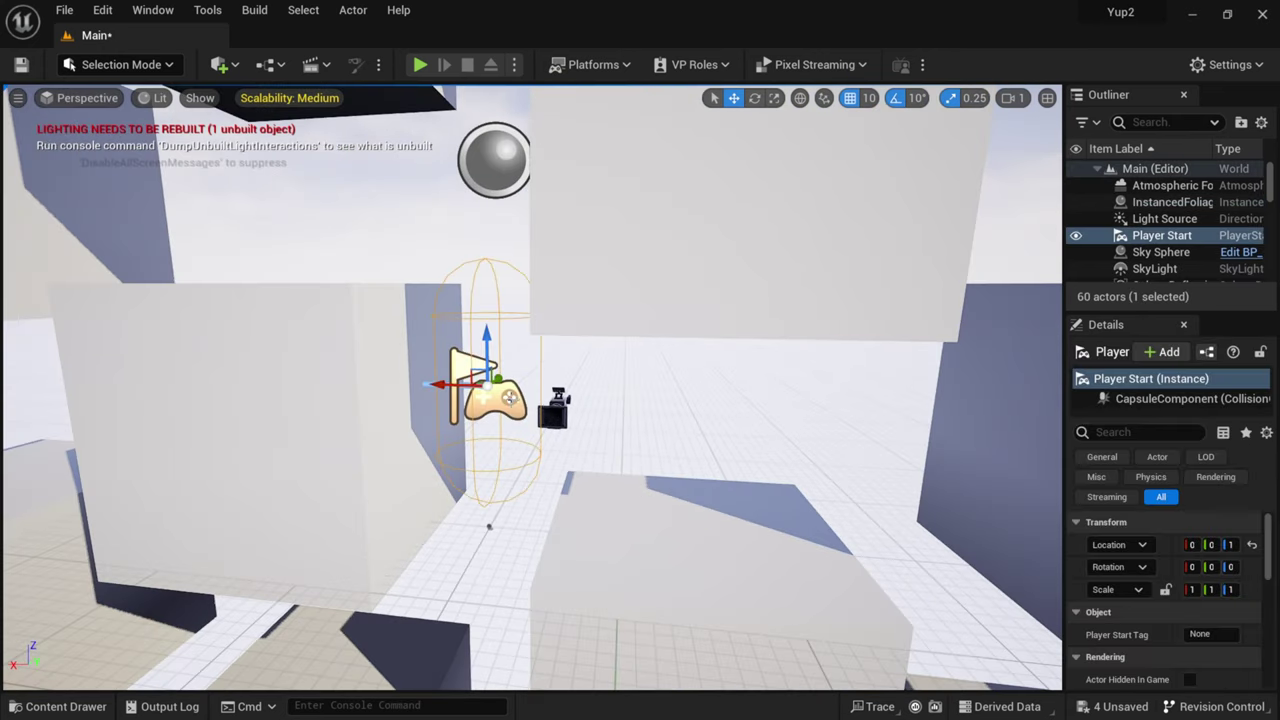
{"action": "key", "text": "Delete"}
Step: Move the imported Camera actor along the Y axis to about -32, into the wall of cubes
{"action": "left_click", "coordinate": [552, 410]}
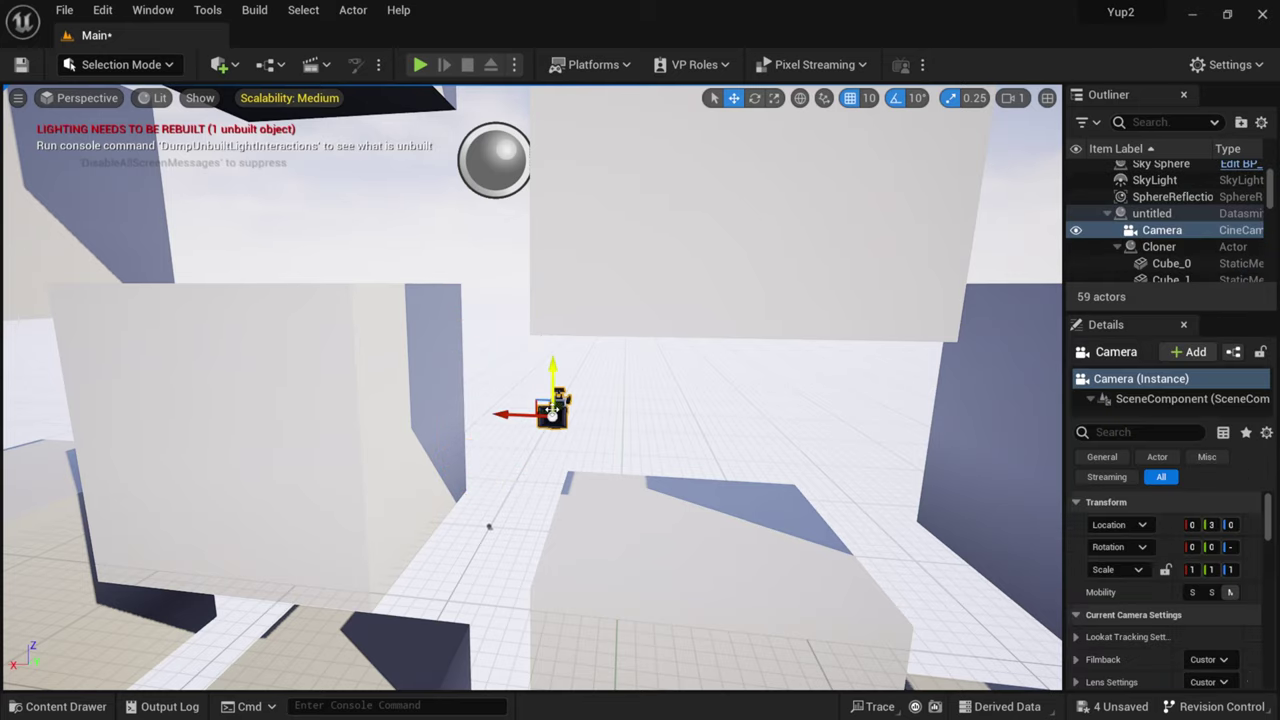
{"action": "right_click_drag", "start_coordinate": [465, 498], "coordinate": [500, 444]}
{"action": "left_click_drag", "start_coordinate": [462, 425], "coordinate": [352, 432]}
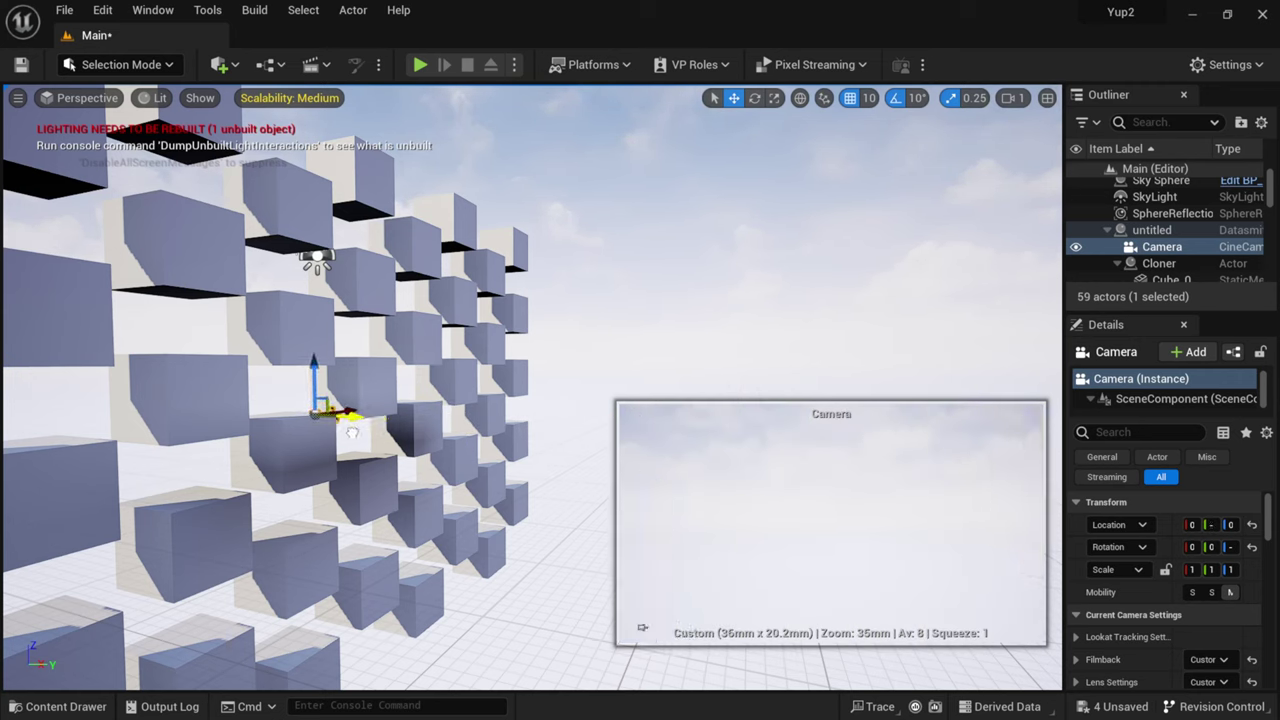
Step: Add a new level sequence and save it as yup in the Content folder
{"action": "left_click", "coordinate": [311, 66]}
{"action": "left_click", "coordinate": [414, 110]}
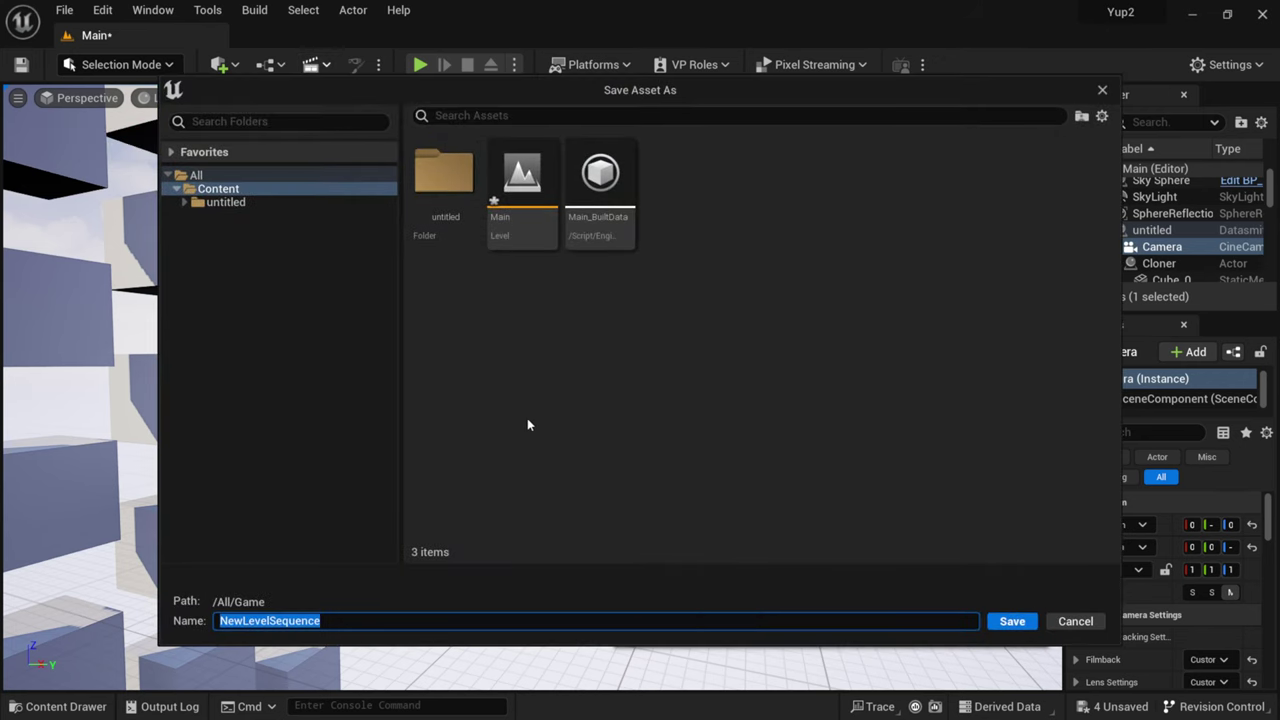
{"action": "type", "text": "y"}
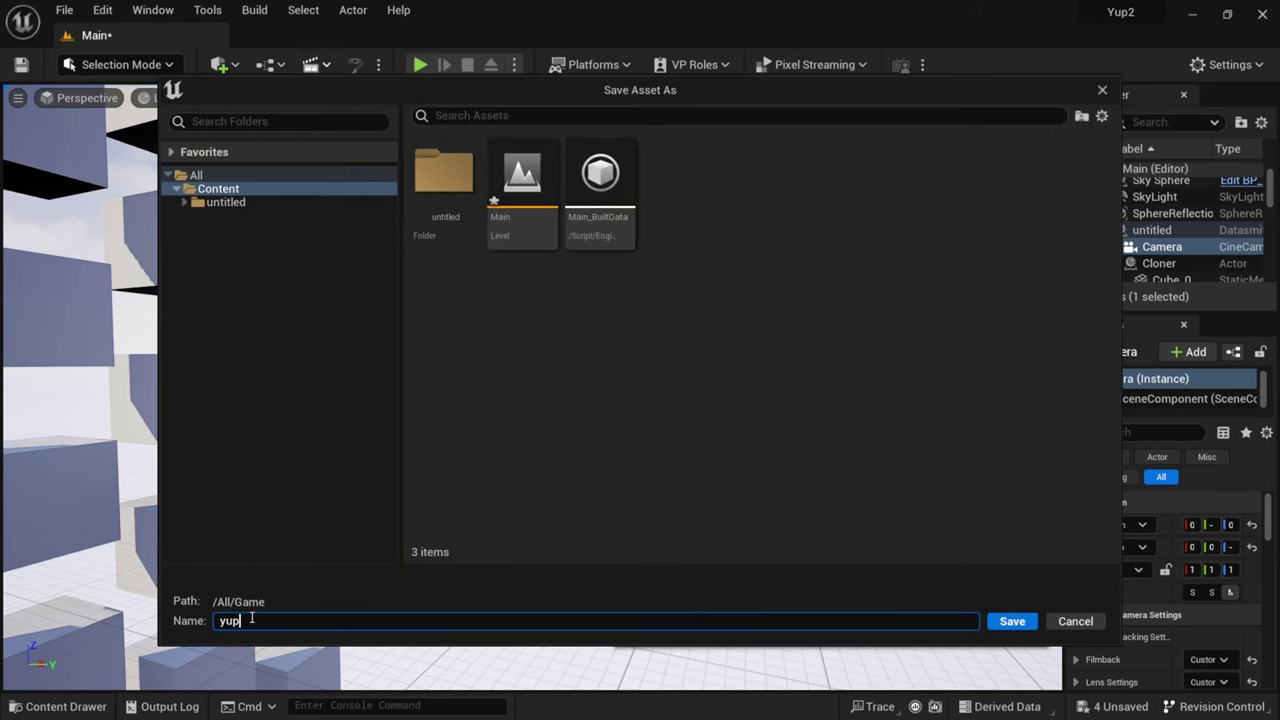
{"action": "type", "text": "up"}
{"action": "key", "text": "Return"}
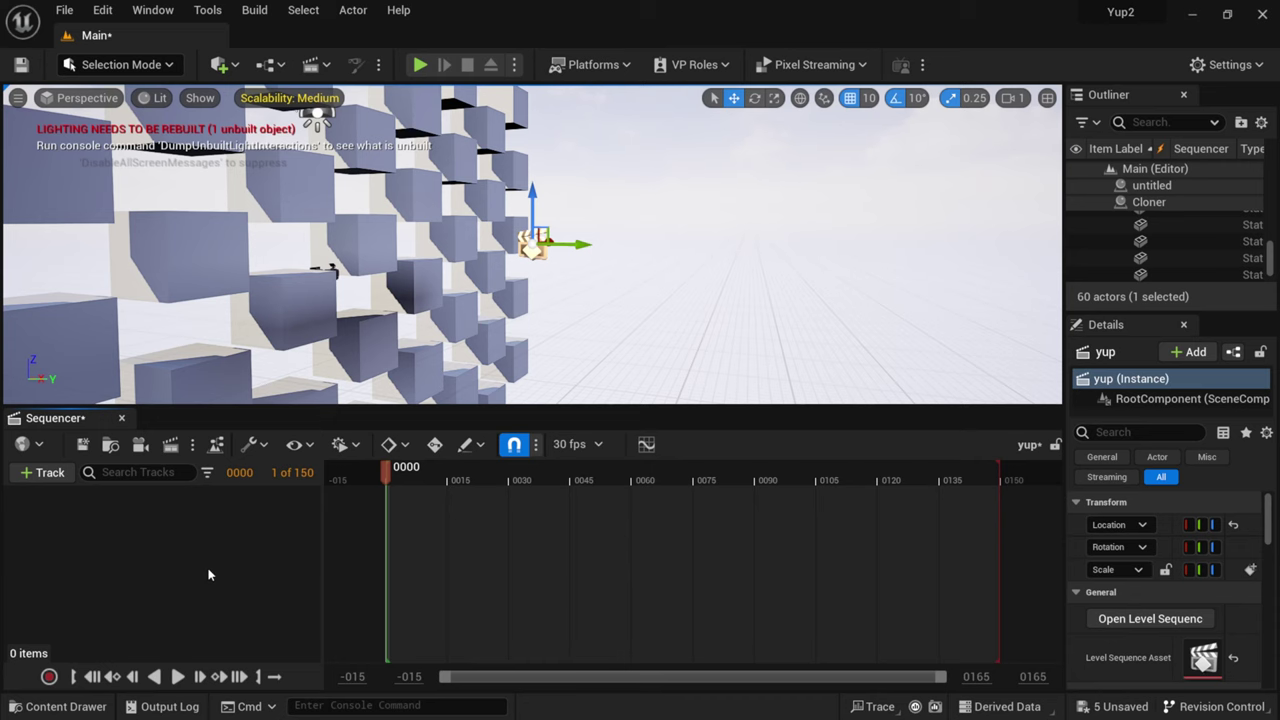
Step: Widen the Outliner, filter it for camera, and add the Camera actor to the yup sequence
{"action": "left_click_drag", "start_coordinate": [1065, 250], "coordinate": [766, 252]}
{"action": "scroll", "coordinate": [862, 244], "scroll_direction": "up", "scroll_amount": 12}
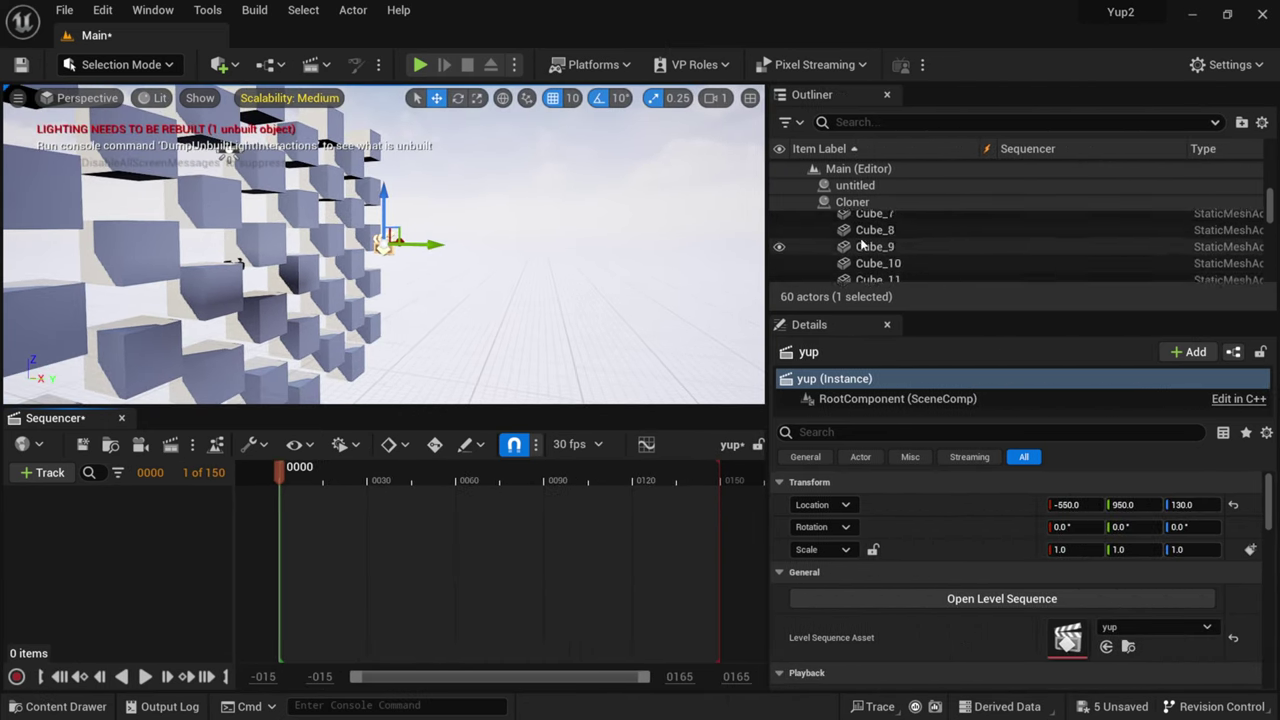
{"action": "scroll", "coordinate": [862, 244], "scroll_direction": "up", "scroll_amount": 5}
{"action": "left_click", "coordinate": [880, 122]}
{"action": "type", "text": "camer"}
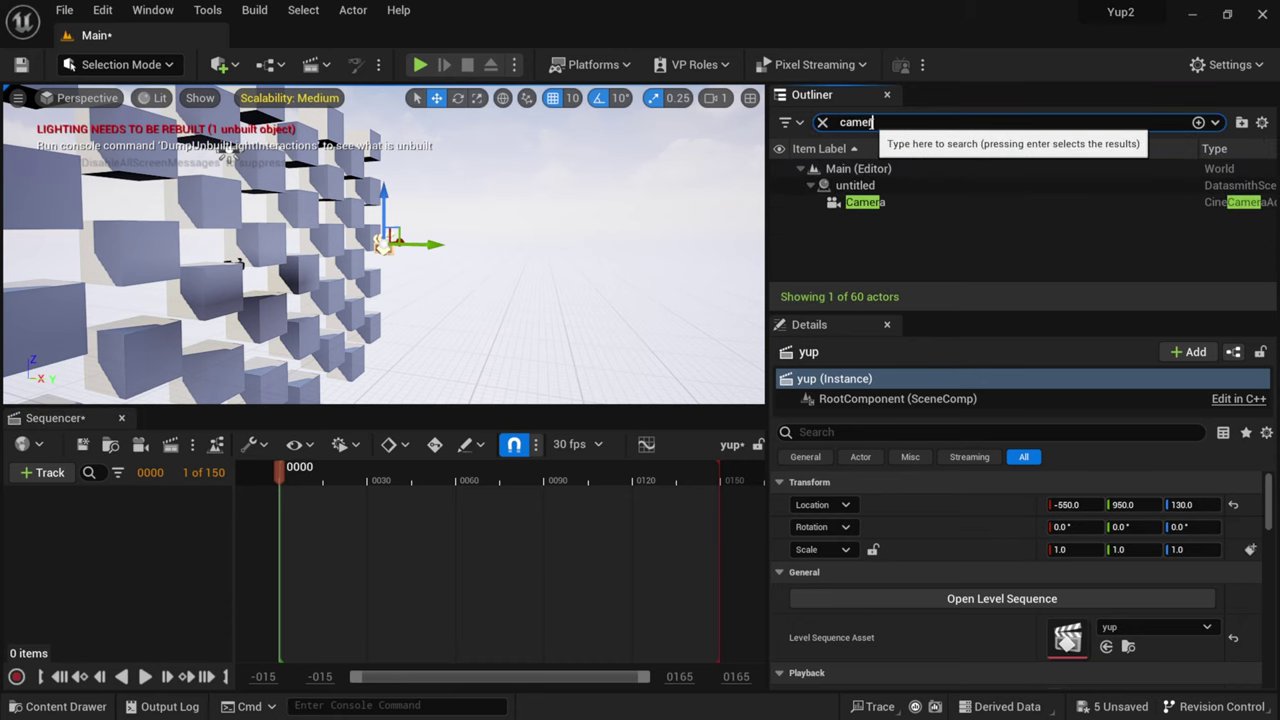
{"action": "type", "text": "a"}
{"action": "left_click", "coordinate": [866, 202]}
{"action": "left_click_drag", "start_coordinate": [866, 202], "coordinate": [122, 561]}
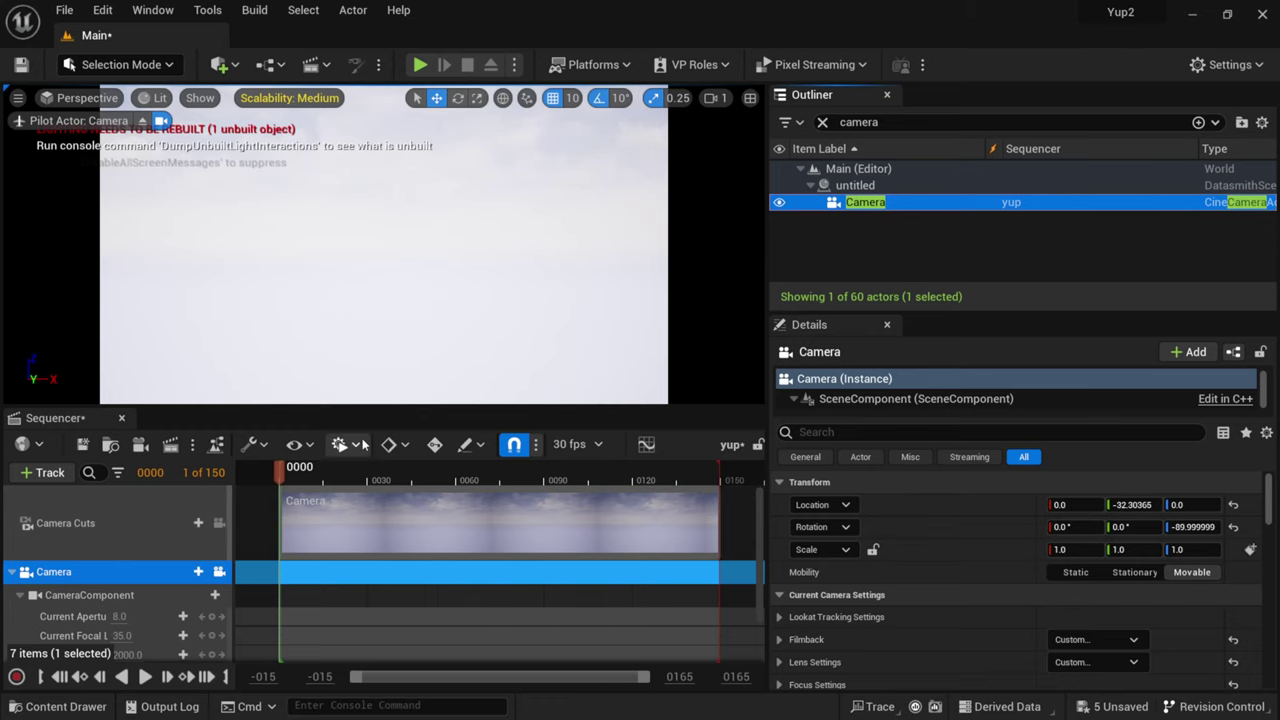
Step: Enlarge the Sequencer area, expand the camera's Transform track, and key the transform at frame 0
{"action": "left_click", "coordinate": [366, 405]}
{"action": "left_click_drag", "start_coordinate": [366, 405], "coordinate": [366, 326]}
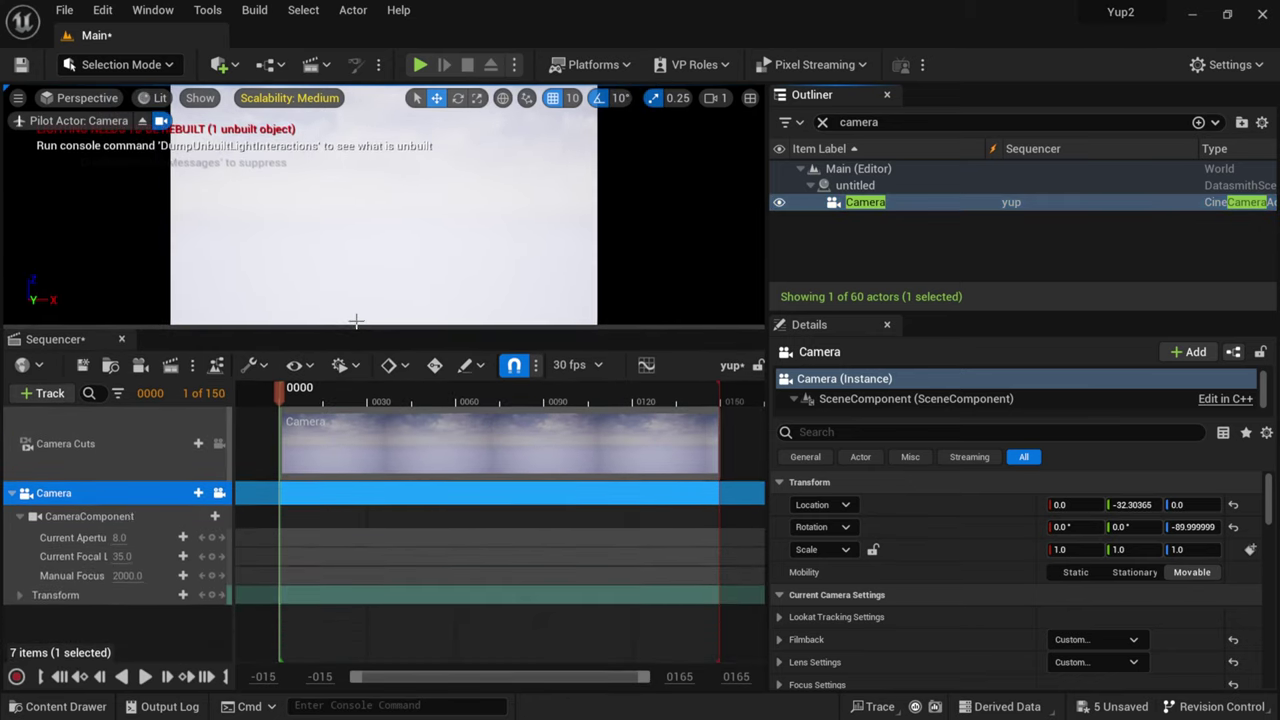
{"action": "left_click", "coordinate": [19, 595]}
{"action": "scroll", "coordinate": [25, 598], "scroll_direction": "down", "scroll_amount": 1}
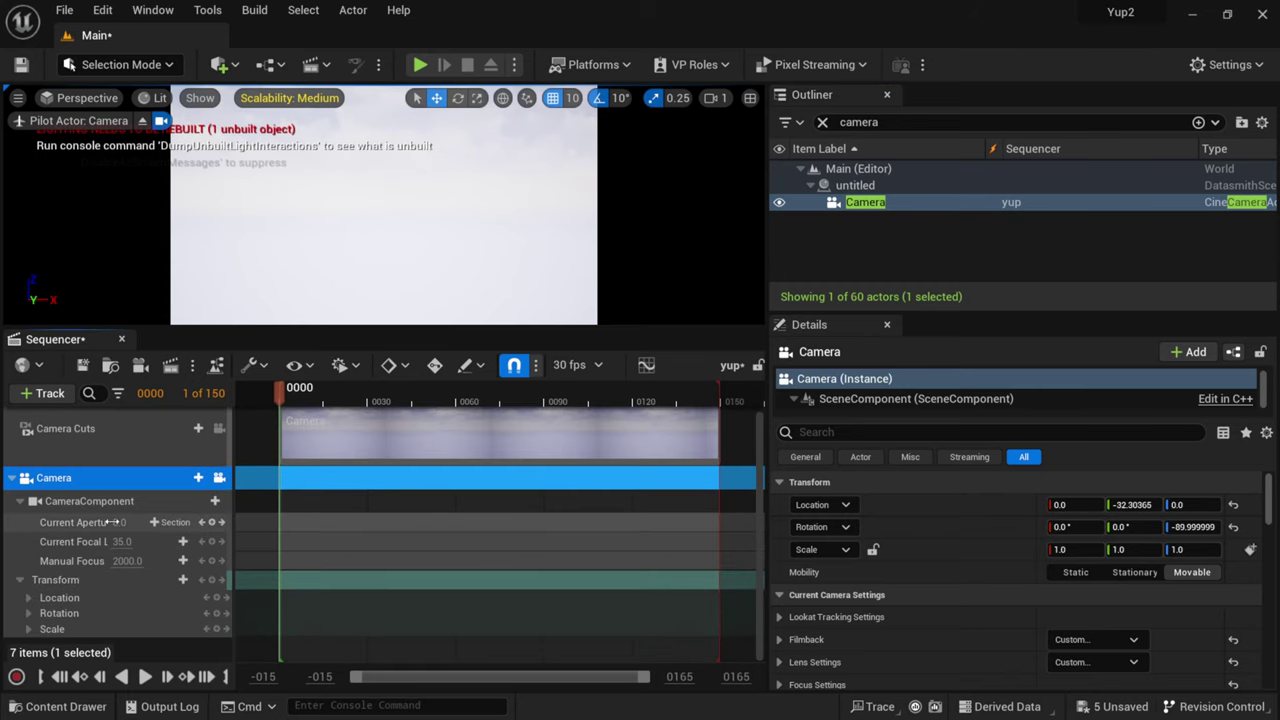
{"action": "left_click", "coordinate": [211, 580]}
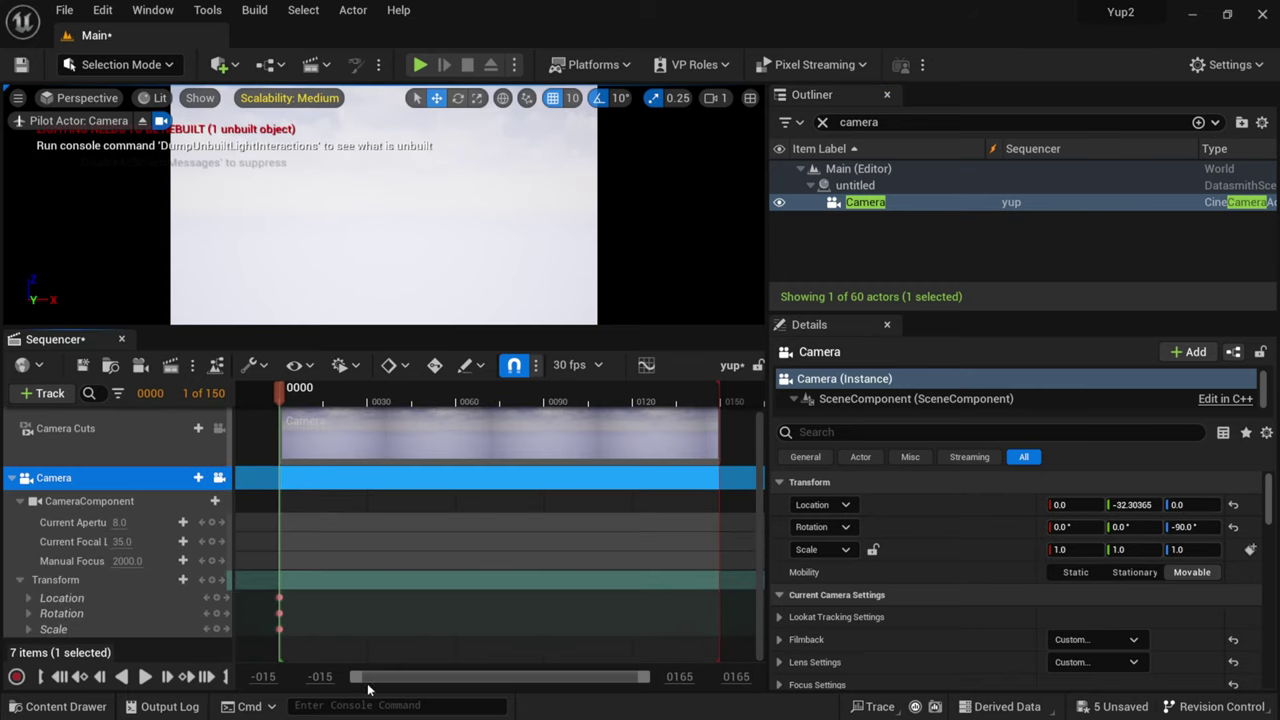
Step: Set the timeline's visible end to 1000, and extend the playback range and camera cut to frame 1125
{"action": "left_click_drag", "start_coordinate": [347, 400], "coordinate": [718, 410]}
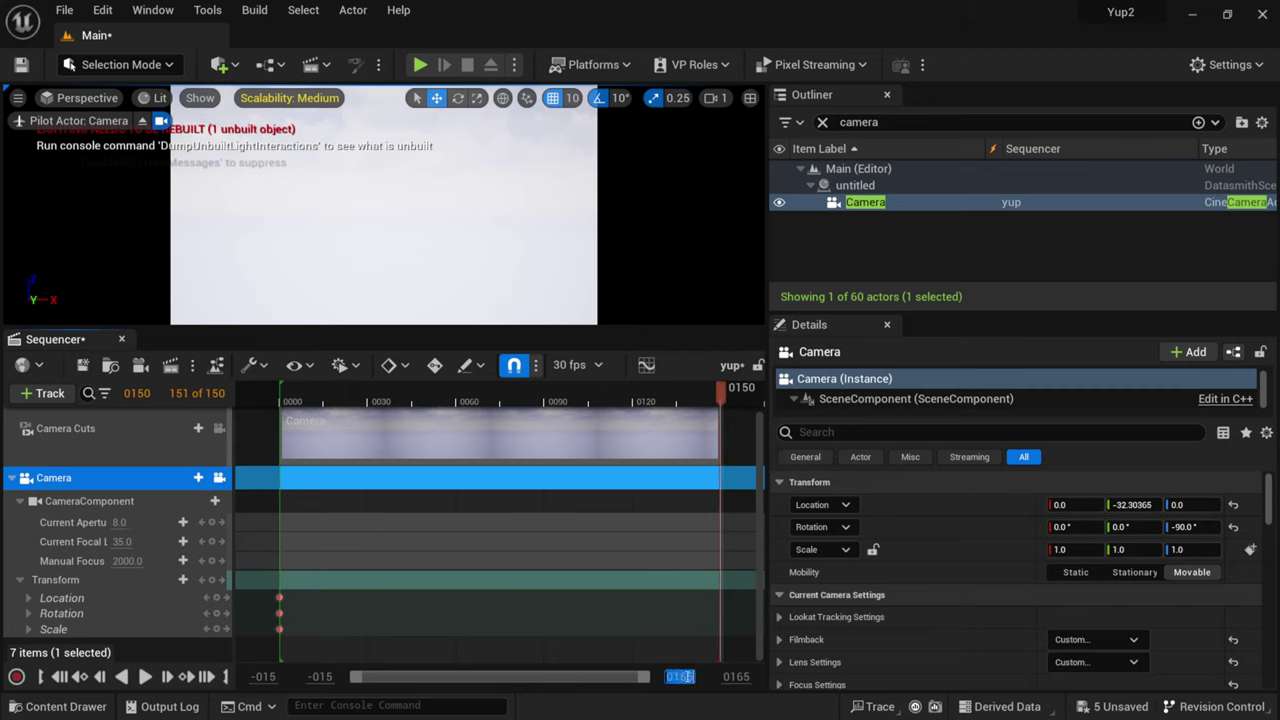
{"action": "key", "text": "Return"}
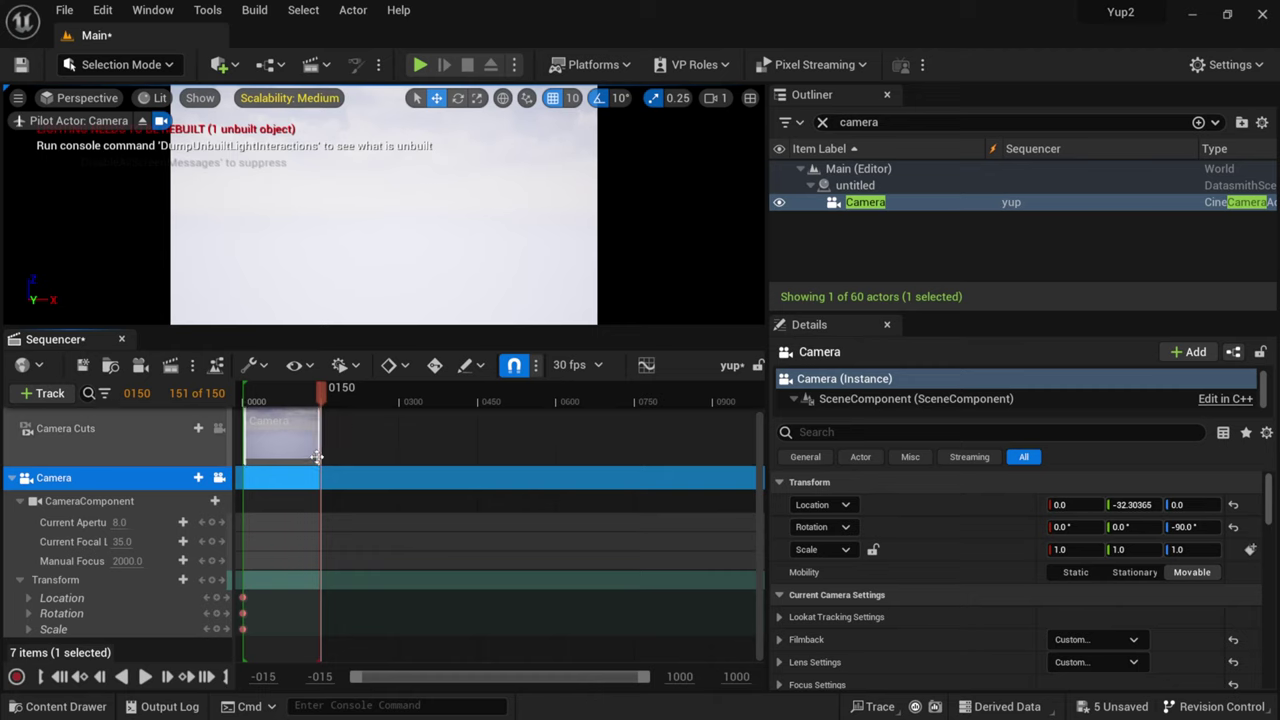
{"action": "left_click", "coordinate": [692, 405]}
{"action": "left_click_drag", "start_coordinate": [692, 405], "coordinate": [766, 404]}
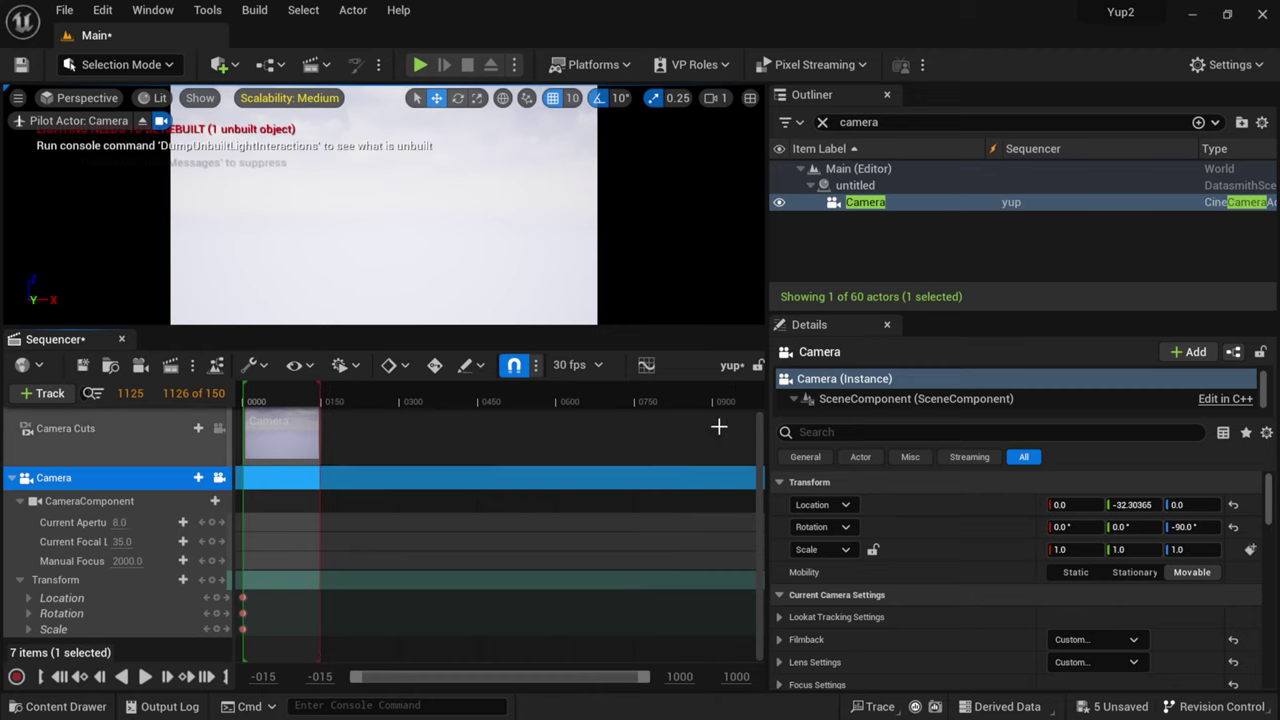
{"action": "left_click", "coordinate": [226, 676]}
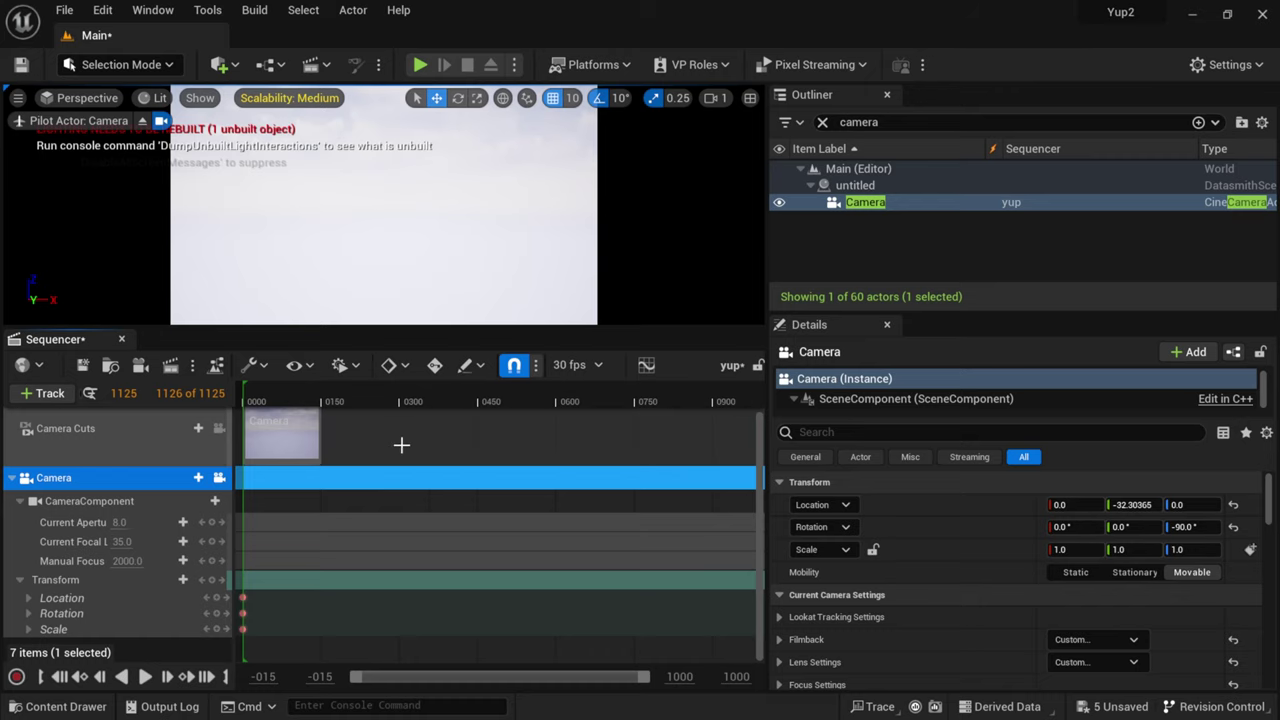
{"action": "left_click_drag", "start_coordinate": [320, 437], "coordinate": [854, 457]}
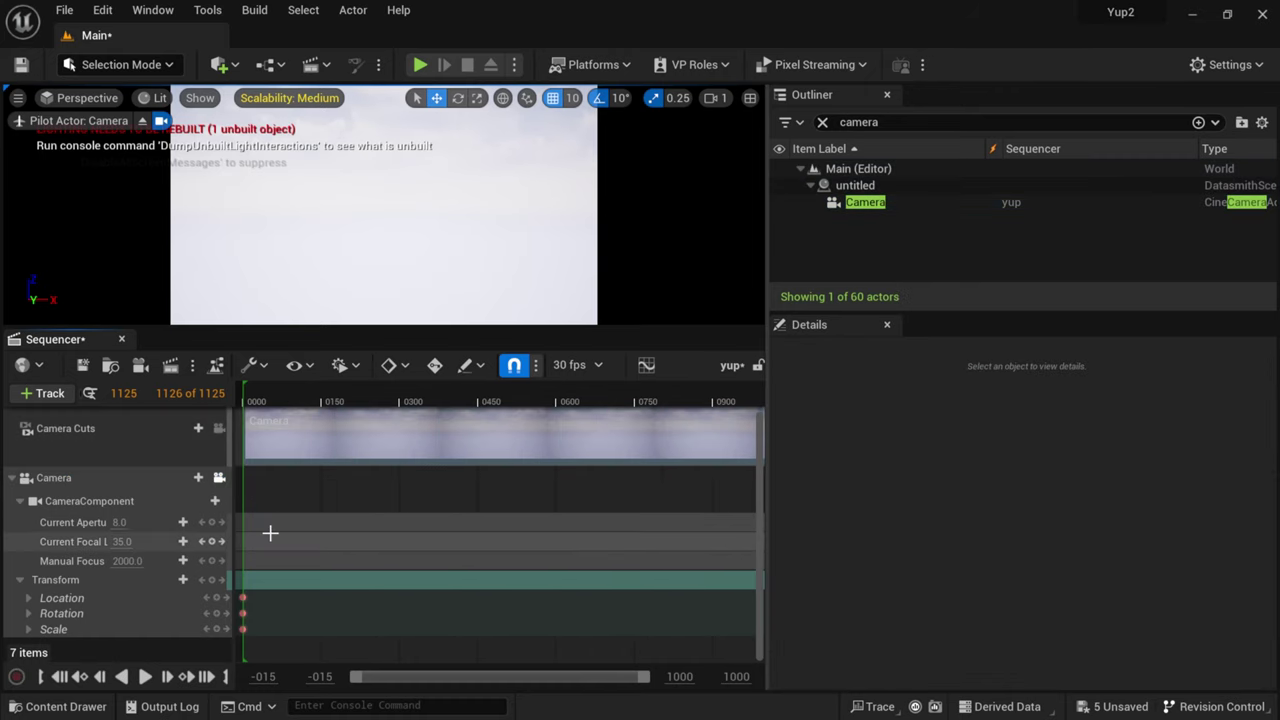
Step: Turn on automatic keying of changed properties in Sequencer
{"action": "left_click", "coordinate": [28, 598]}
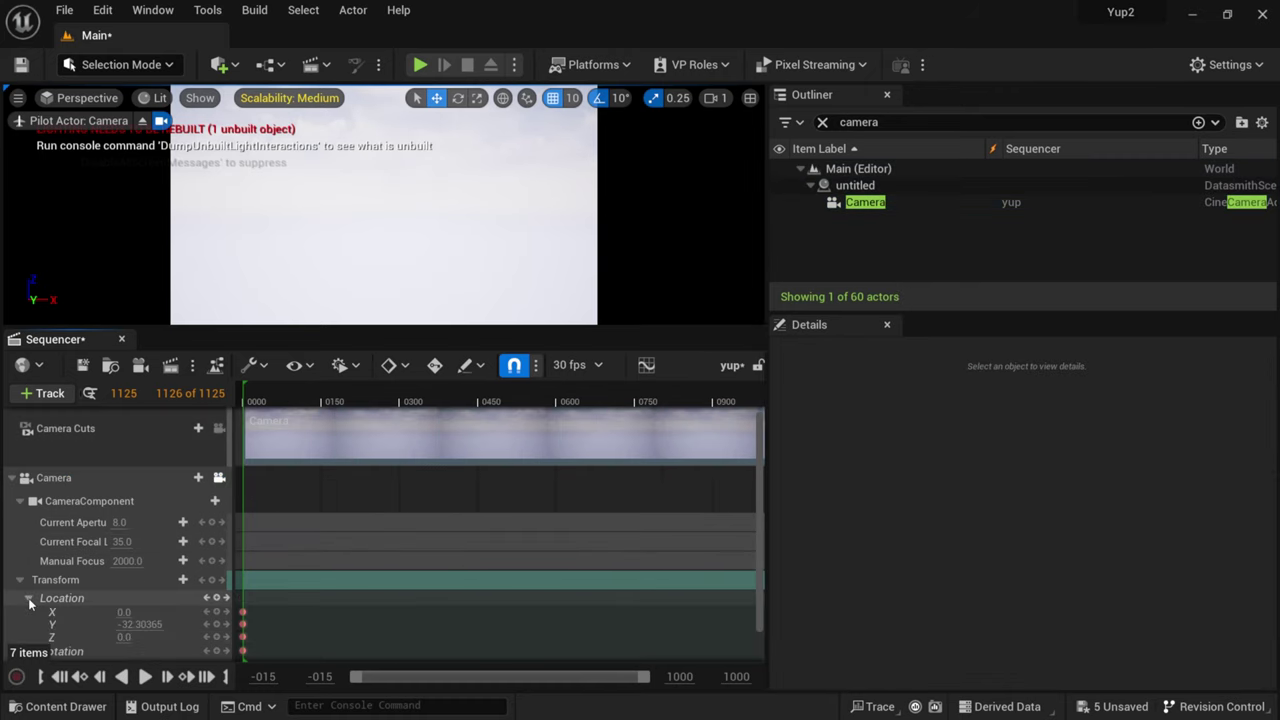
{"action": "left_click", "coordinate": [28, 598]}
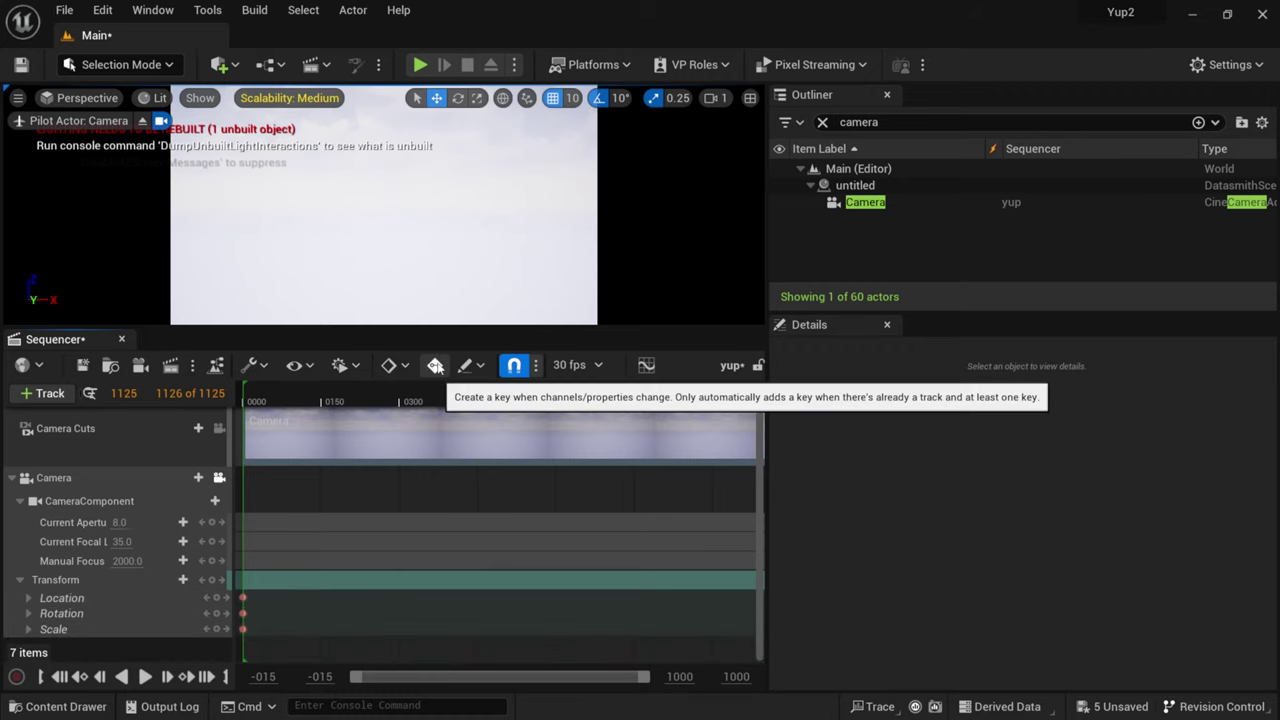
{"action": "left_click", "coordinate": [435, 366]}
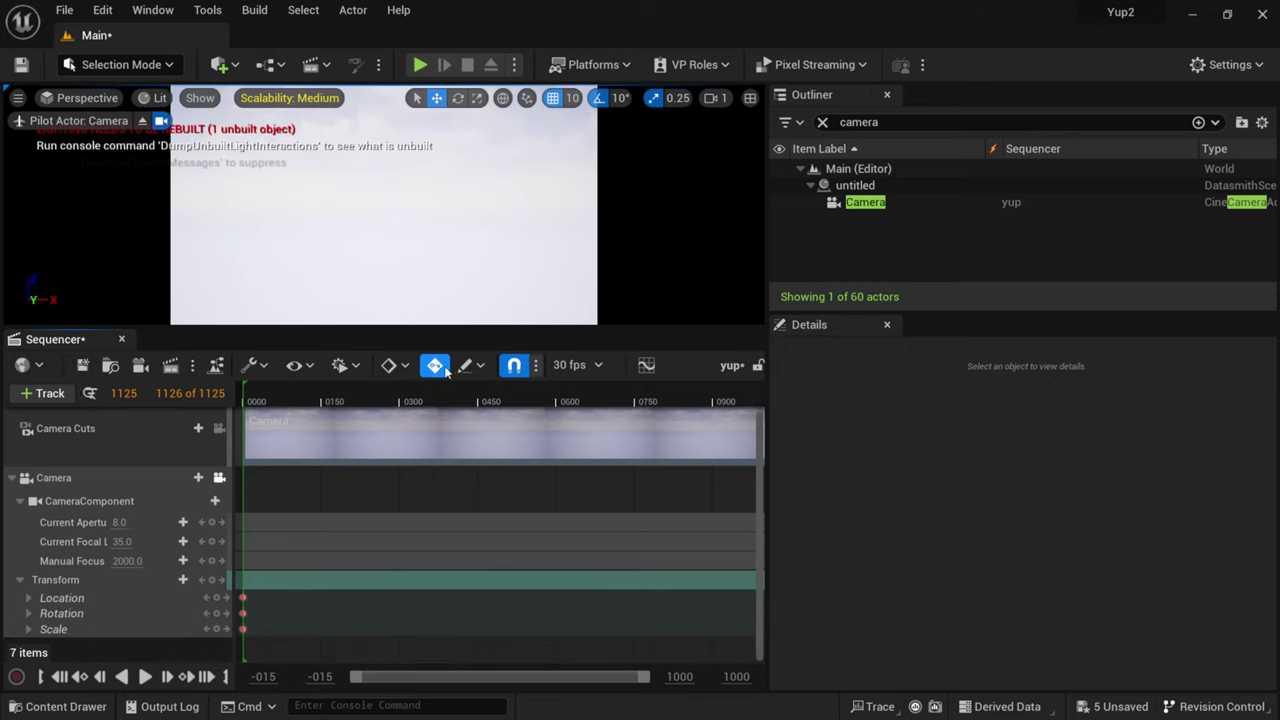
Step: Stop piloting the camera and move it back from the cubes along Y to about 2628 at frame 1125
{"action": "left_click", "coordinate": [144, 121]}
{"action": "scroll", "coordinate": [287, 178], "scroll_direction": "down", "scroll_amount": 5}
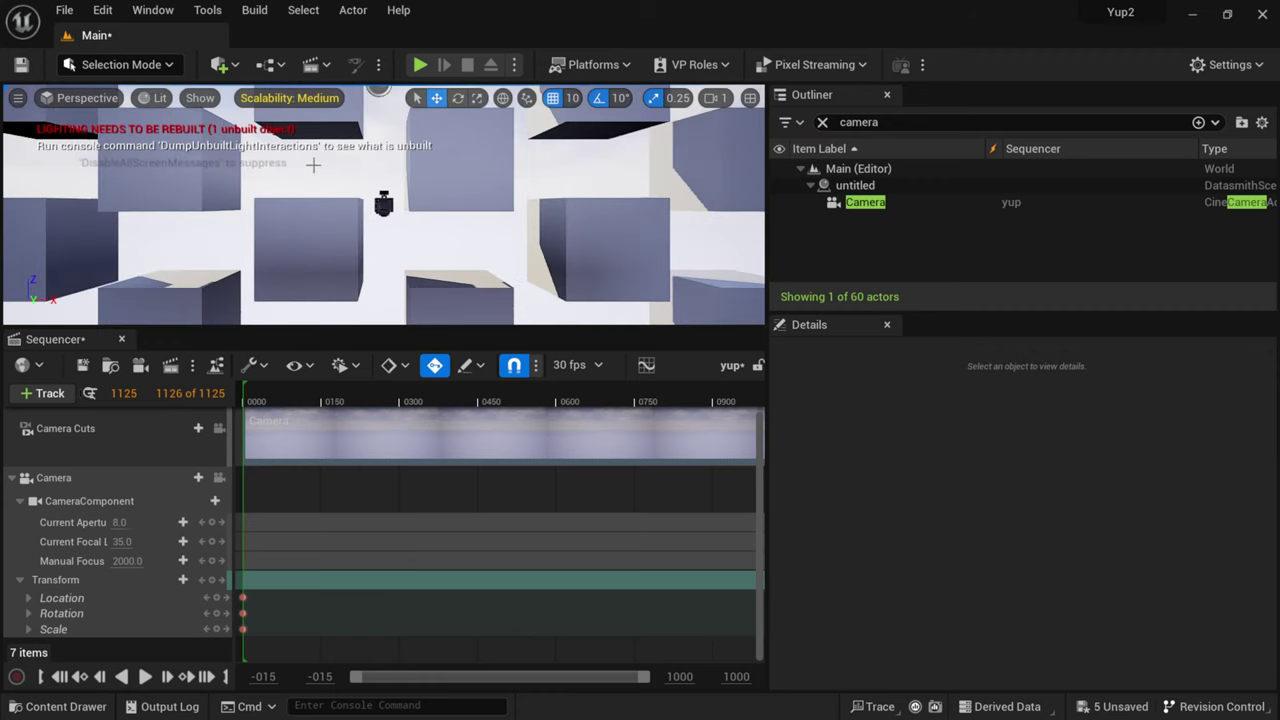
{"action": "left_click", "coordinate": [384, 203]}
{"action": "left_click_drag", "start_coordinate": [384, 203], "coordinate": [434, 240], "text": "alt"}
{"action": "mouse_move", "coordinate": [548, 237]}
{"action": "left_mouse_down"}
{"action": "mouse_move", "coordinate": [614, 251]}
{"action": "mouse_move", "coordinate": [427, 247]}
{"action": "mouse_move", "coordinate": [485, 210]}
{"action": "mouse_move", "coordinate": [491, 254]}
{"action": "mouse_move", "coordinate": [513, 233]}
{"action": "mouse_move", "coordinate": [610, 225]}
{"action": "mouse_move", "coordinate": [468, 230]}
{"action": "mouse_move", "coordinate": [572, 232]}
{"action": "left_mouse_up"}
{"action": "scroll", "coordinate": [491, 254], "scroll_direction": "down", "scroll_amount": 4}
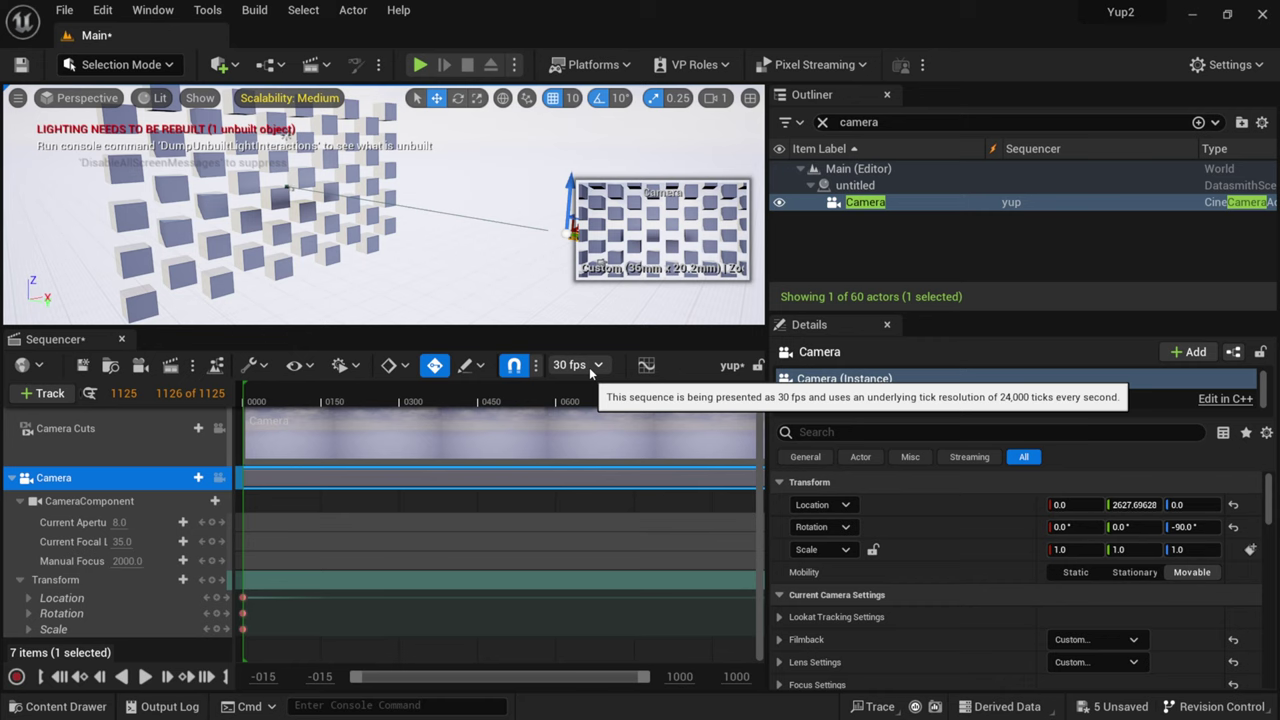
Step: Set the sequence display rate to 24 fps (film) and extend the timeline's visible end to about 1114
{"action": "left_click", "coordinate": [589, 367]}
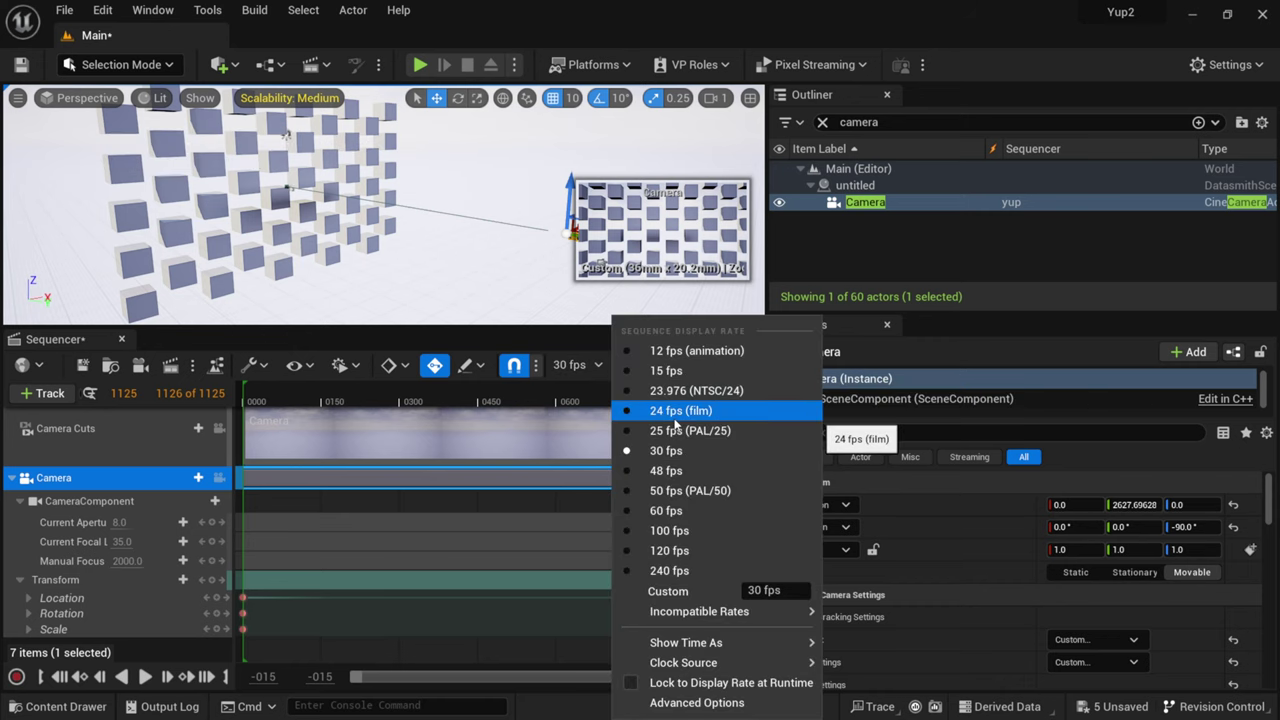
{"action": "left_click", "coordinate": [676, 411]}
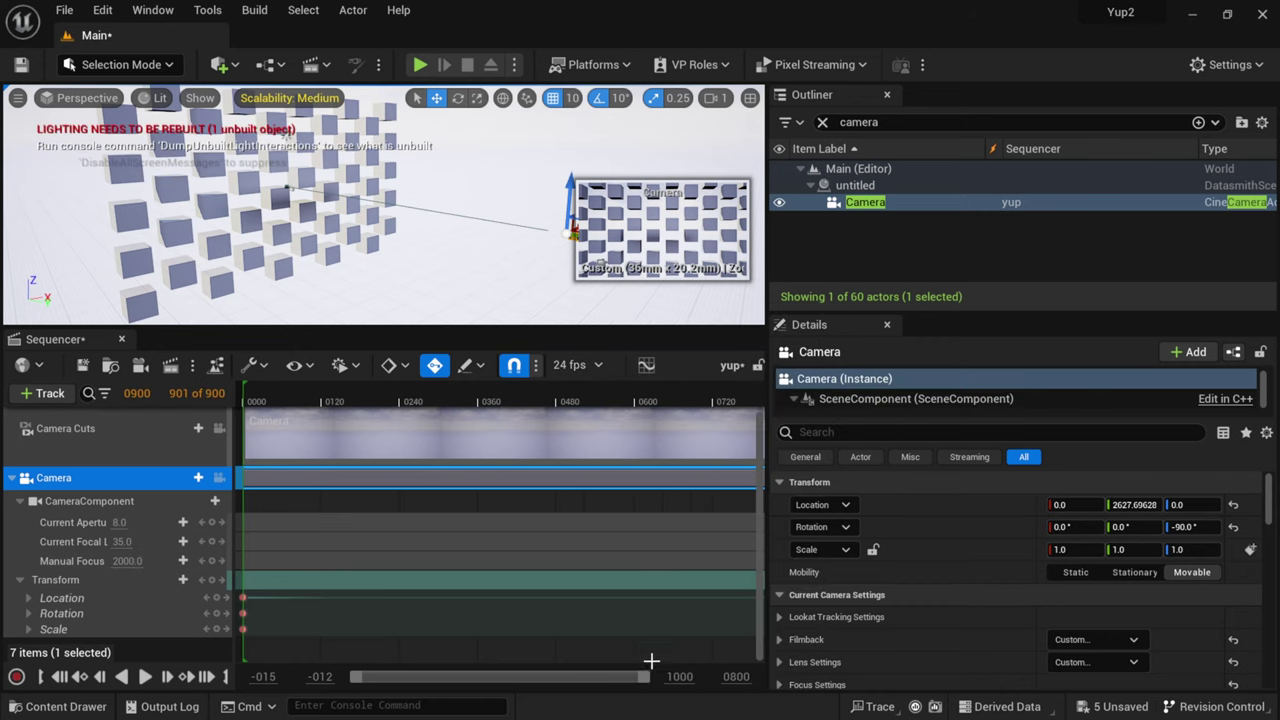
{"action": "left_click_drag", "start_coordinate": [673, 676], "coordinate": [718, 676]}
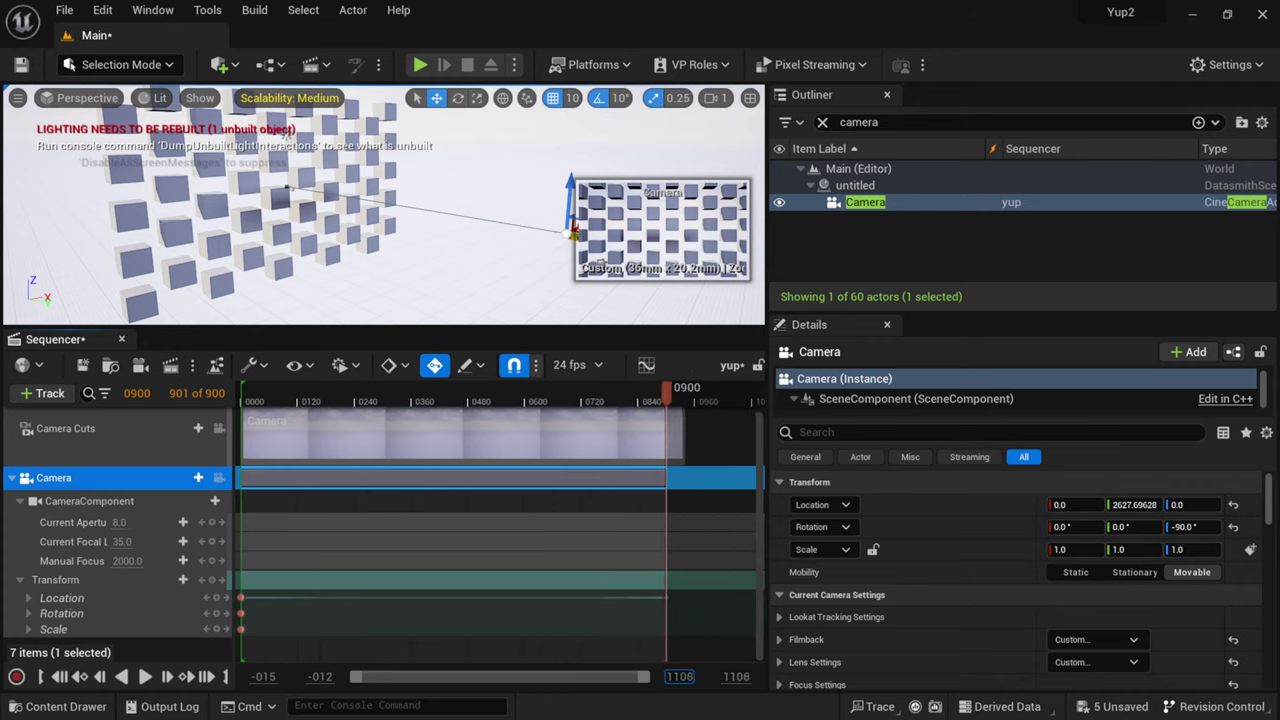
Step: Lock the viewport to the camera cuts and play the camera animation from frame 0
{"action": "left_click", "coordinate": [60, 677]}
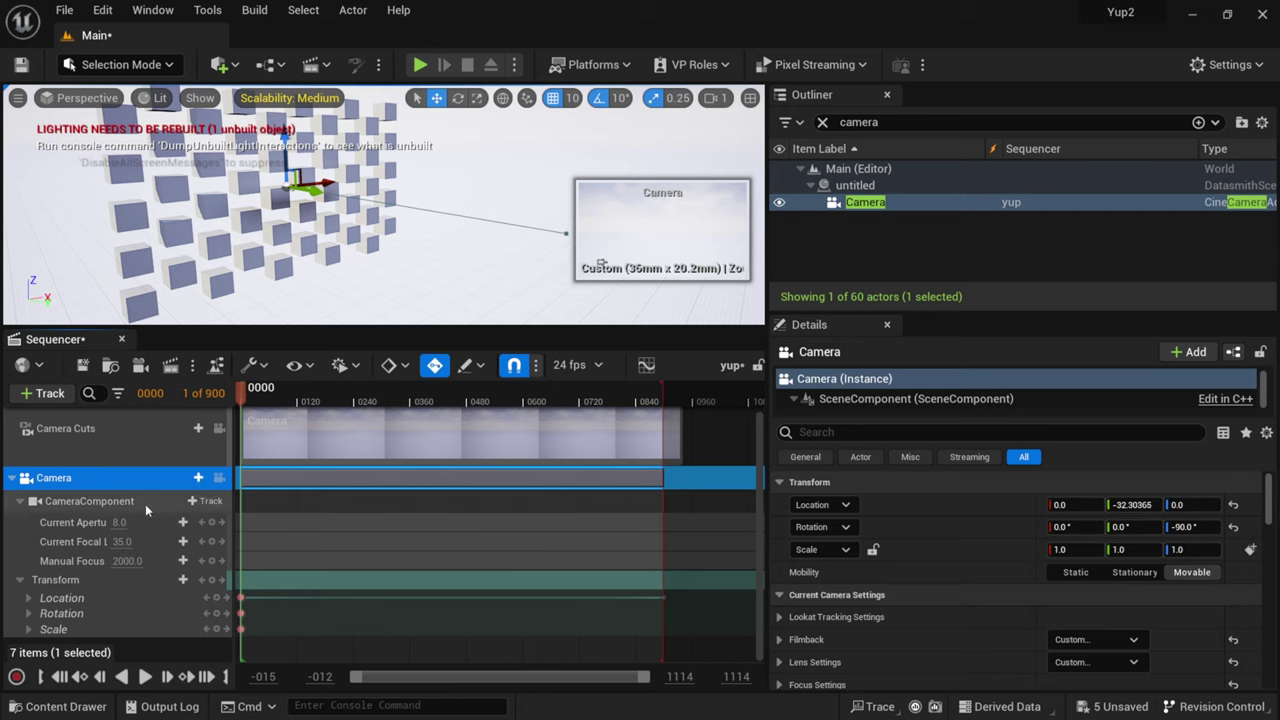
{"action": "left_click", "coordinate": [219, 443]}
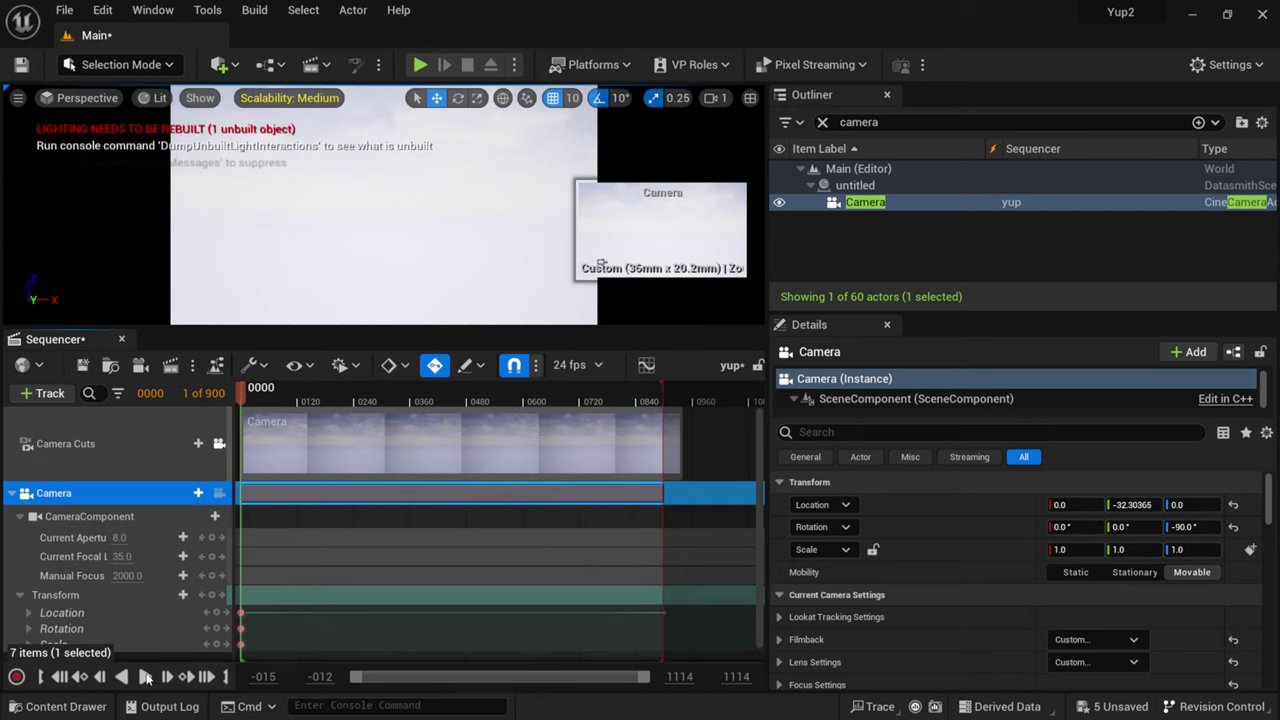
{"action": "left_click", "coordinate": [145, 677]}
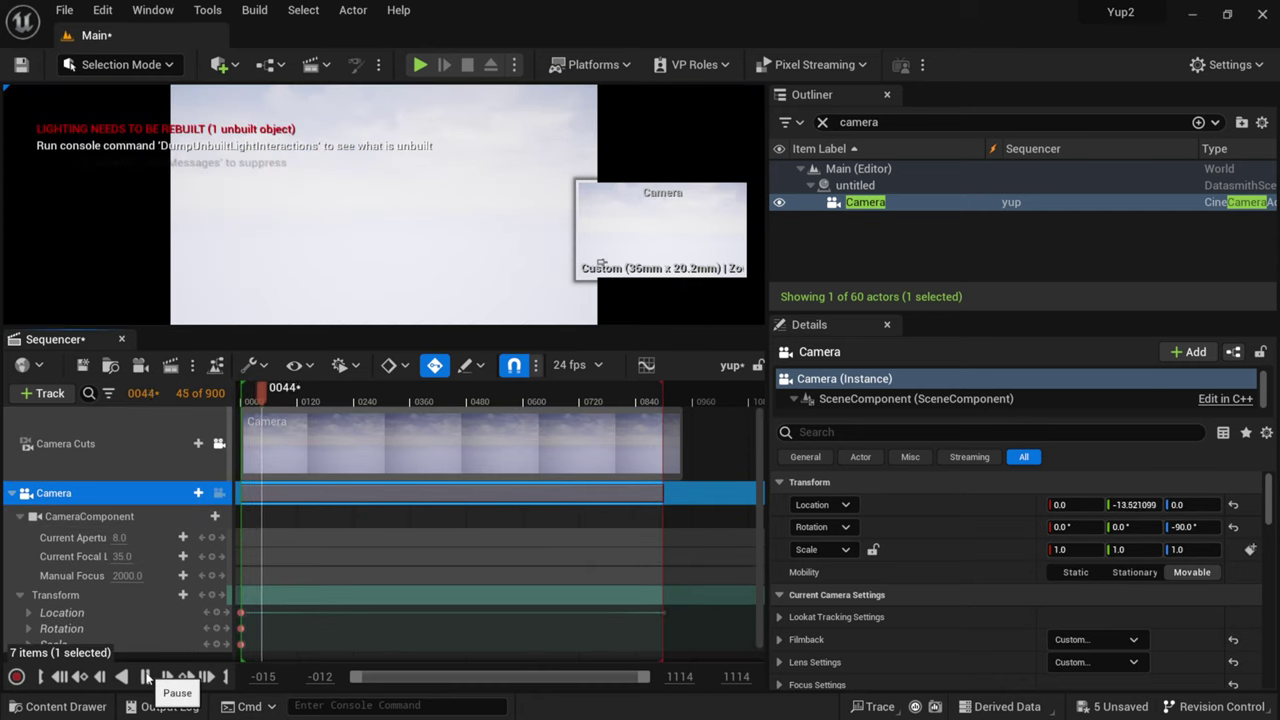